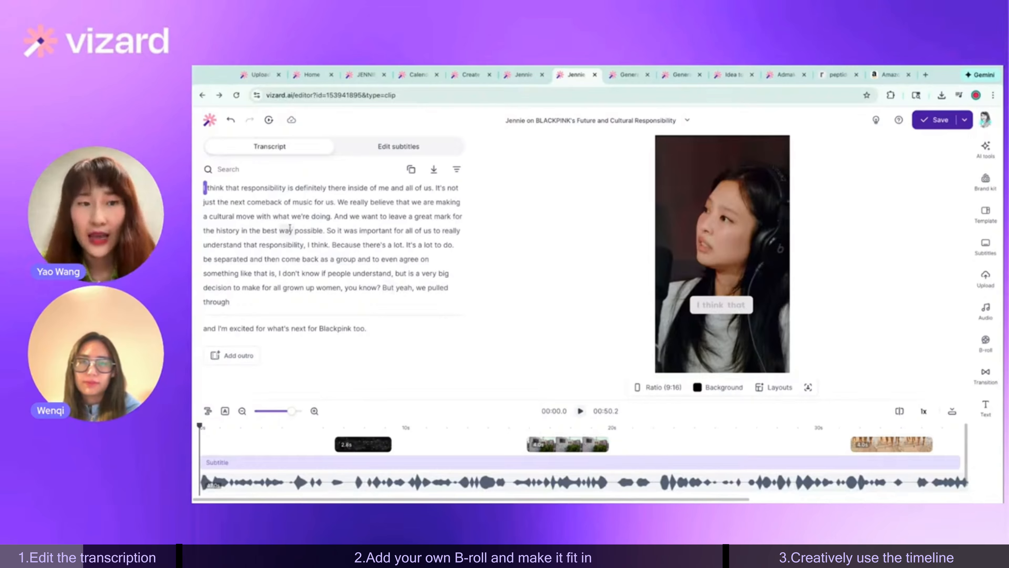
Preview the clip up to the stone monument B-roll and shorten that B-roll to cover "the history in the best way possible.".
click(274, 189)
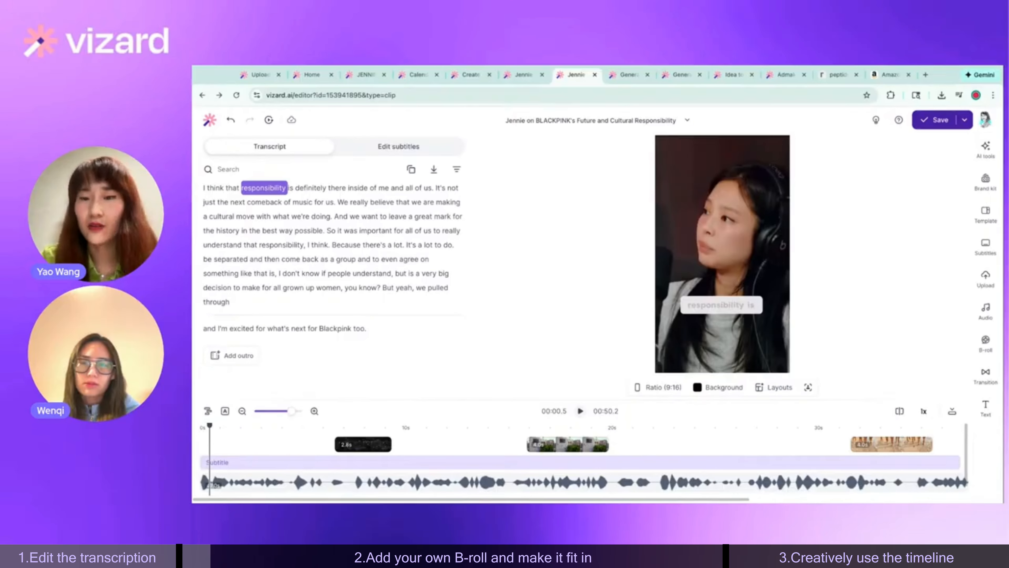
click(287, 426)
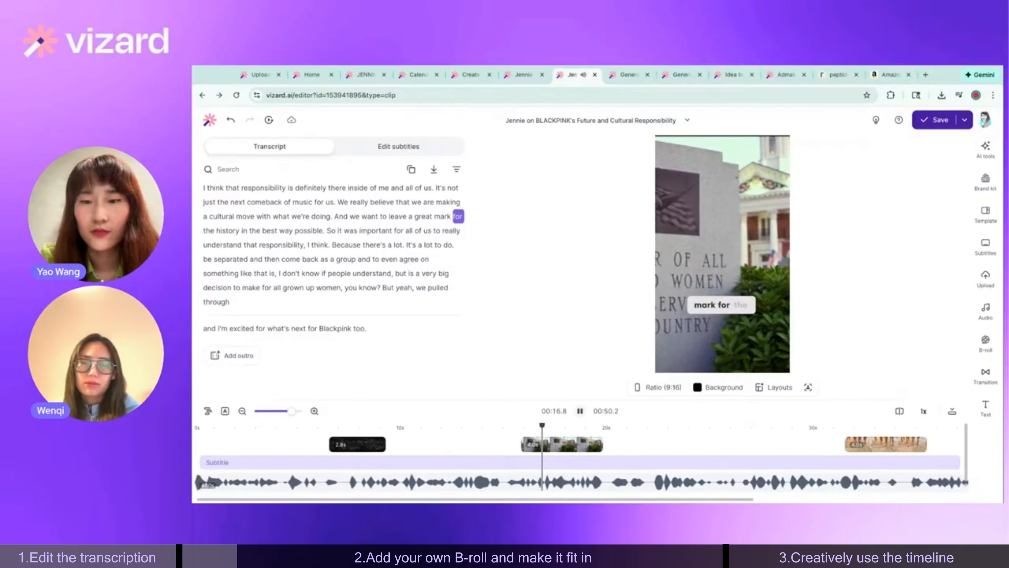
key(space)
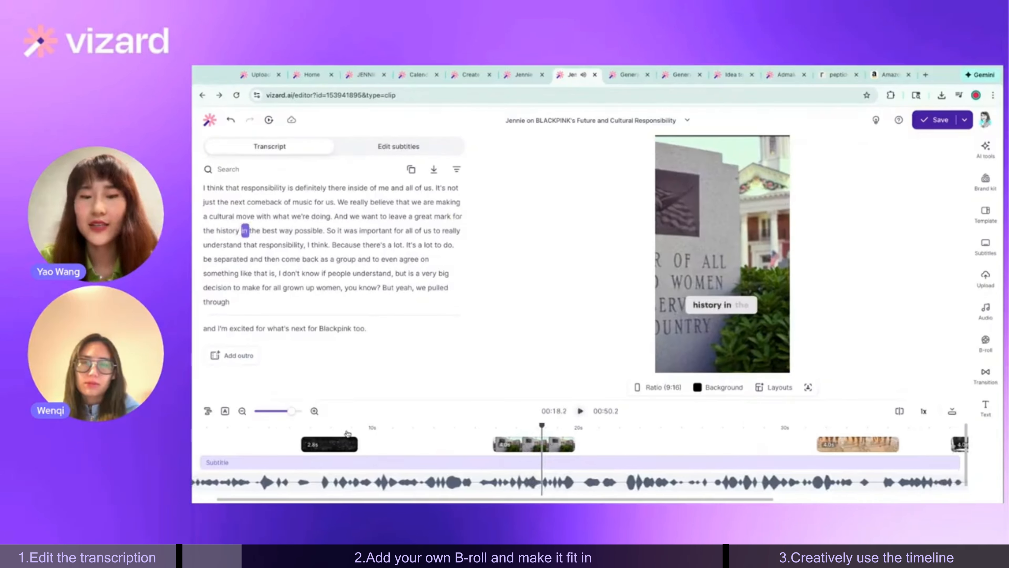
click(566, 443)
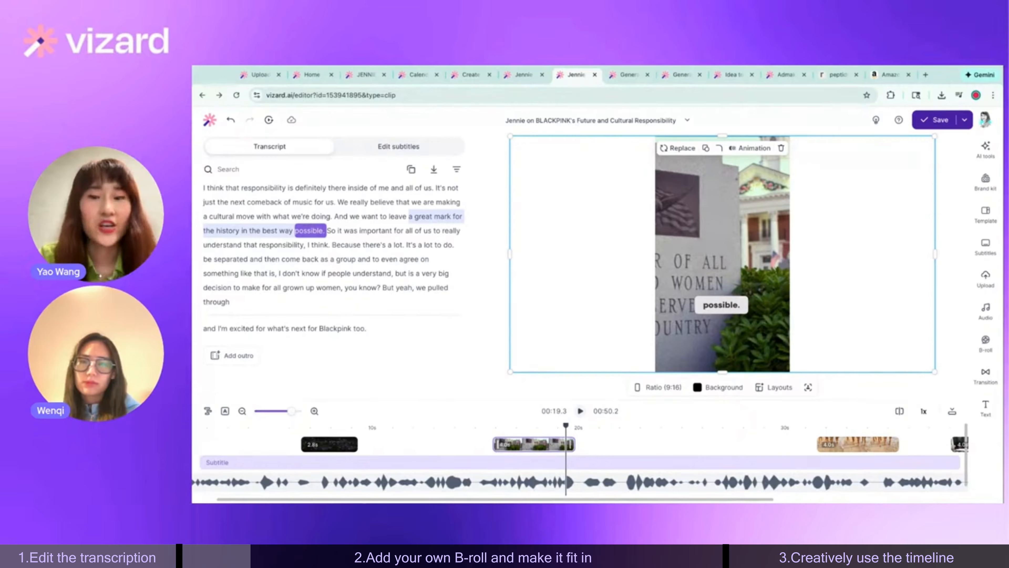
drag(573, 443, 554, 450)
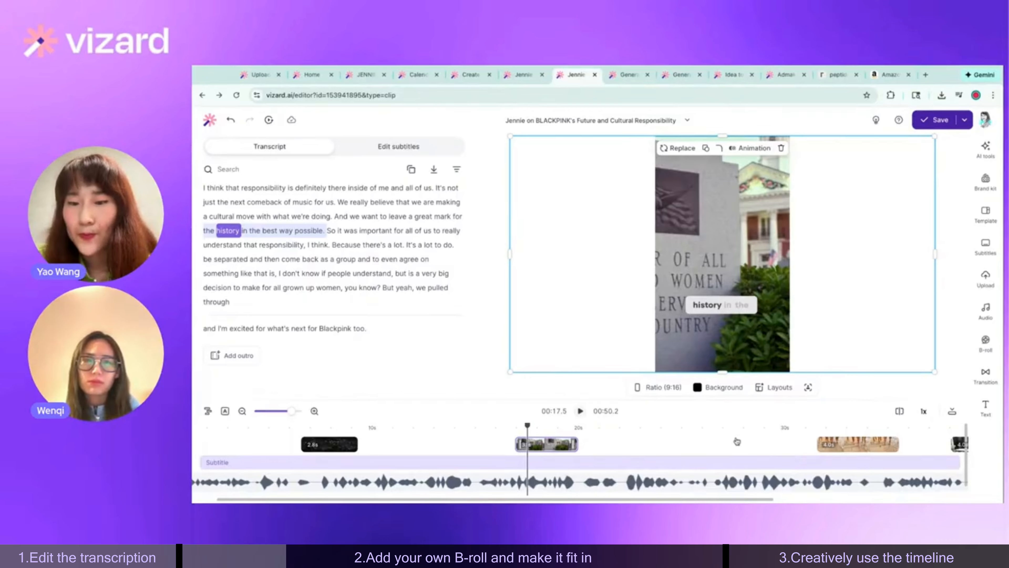
Insert the uploaded image Jennie - 3.jpeg at 00:27.8 and shrink it into the upper-left corner of the video frame.
scroll(737, 441, right, 2)
click(767, 444)
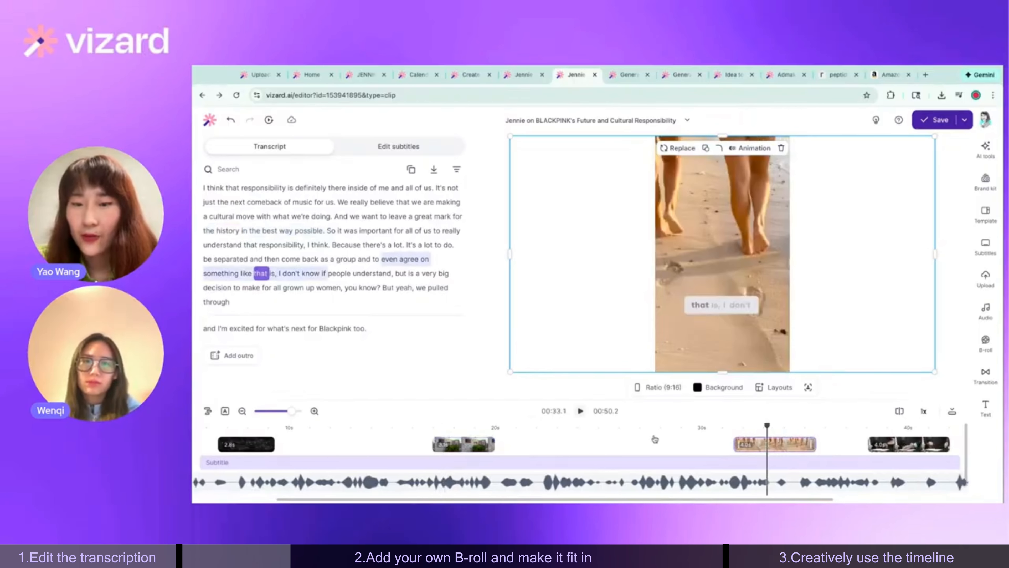
click(871, 334)
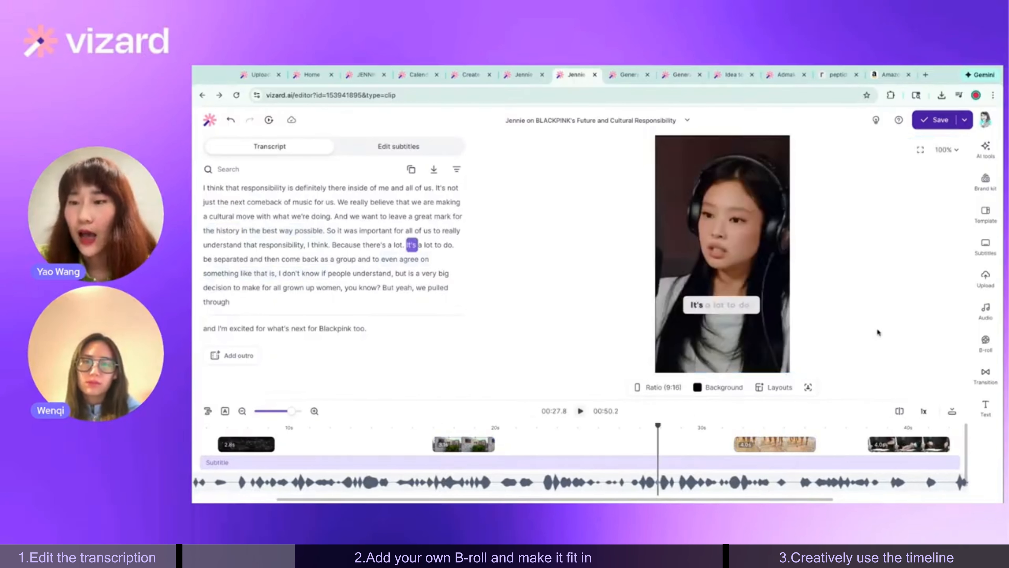
click(987, 343)
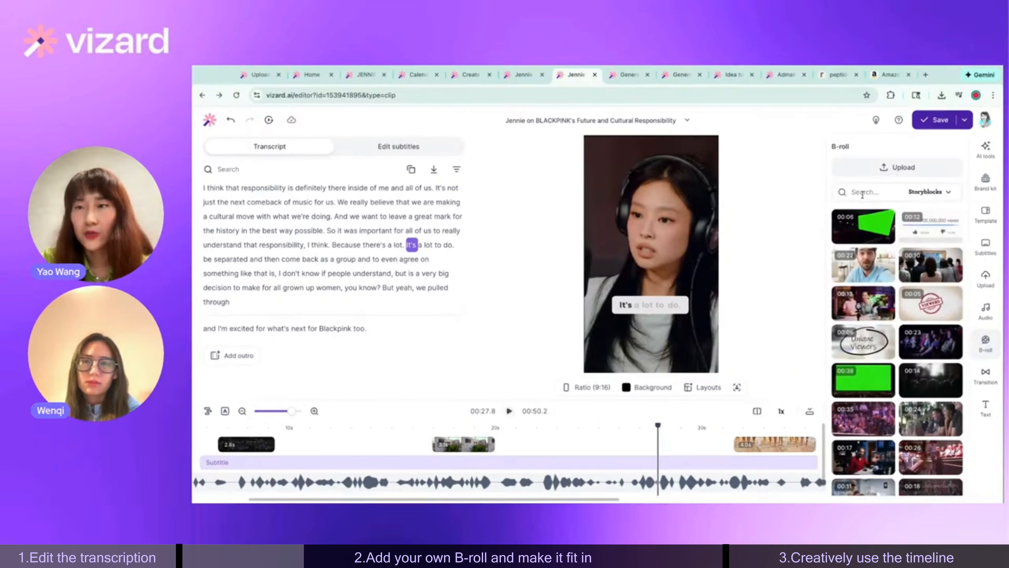
click(899, 167)
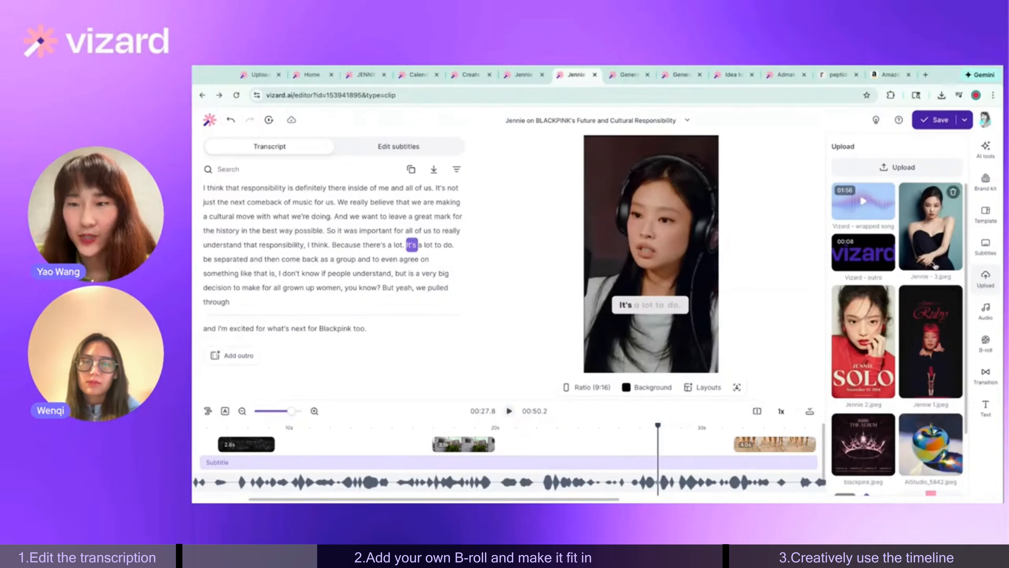
click(935, 264)
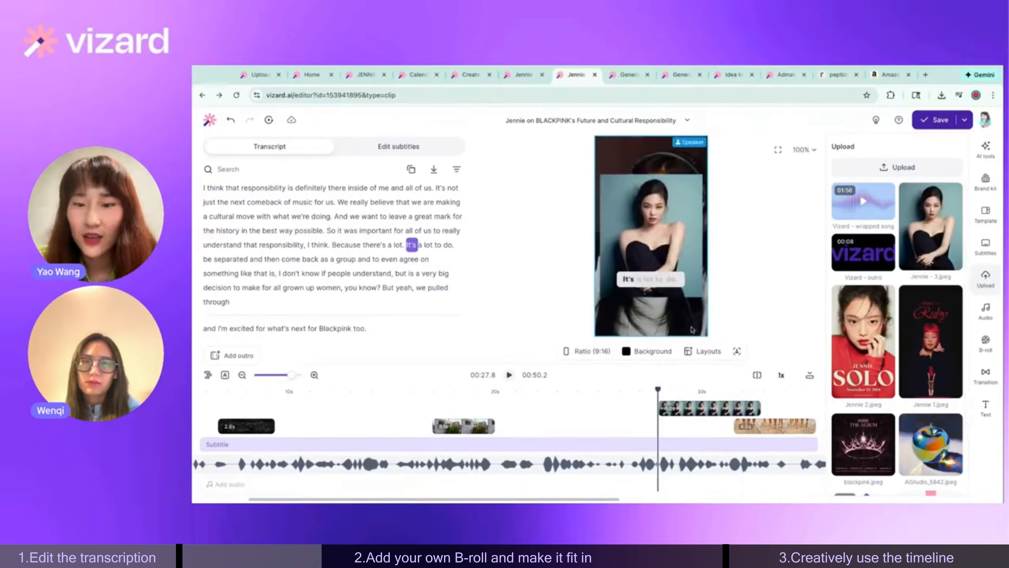
click(662, 257)
drag(702, 297, 621, 171)
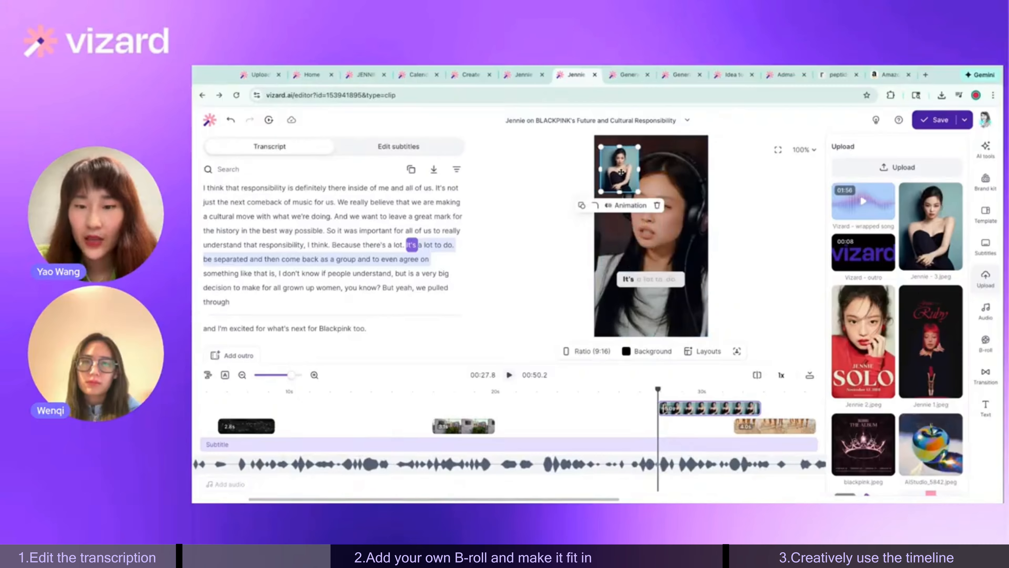
Search the Storyblocks B-roll for "orange cat" and insert the 19-second clip of the cat with closed eyes at 00:26.1.
click(986, 342)
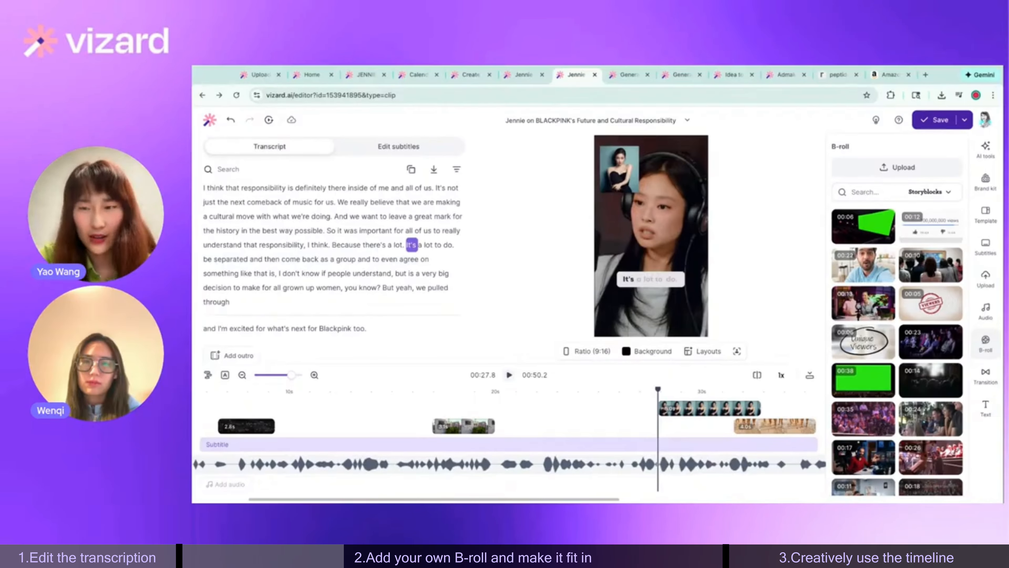
text(orange cat)
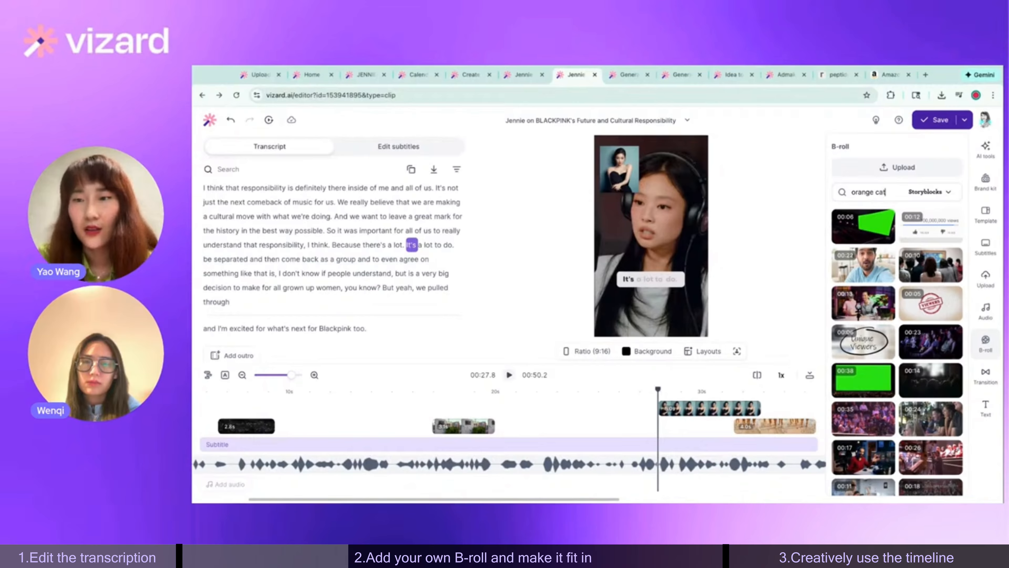
text(et)
key(Return)
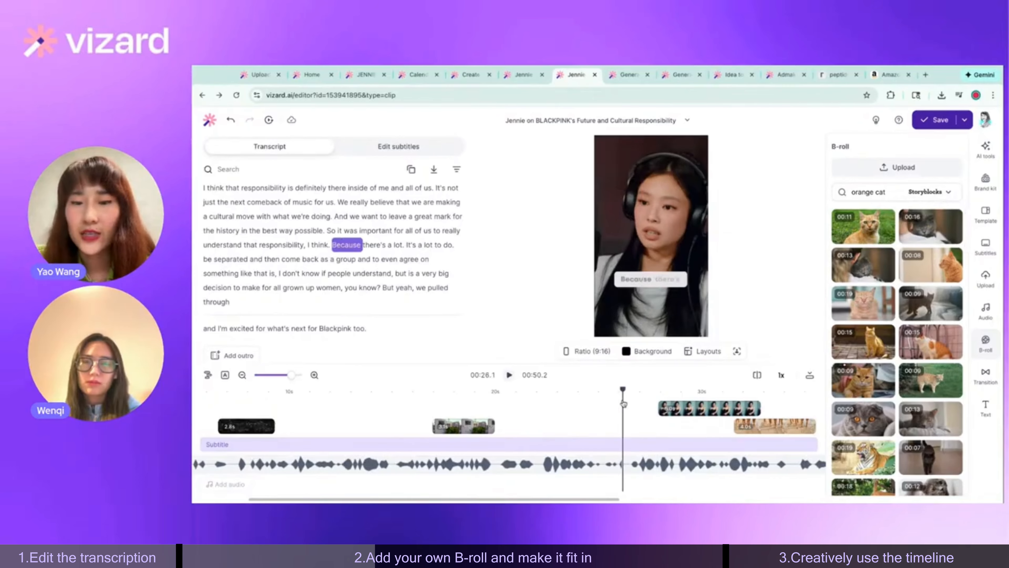
click(864, 302)
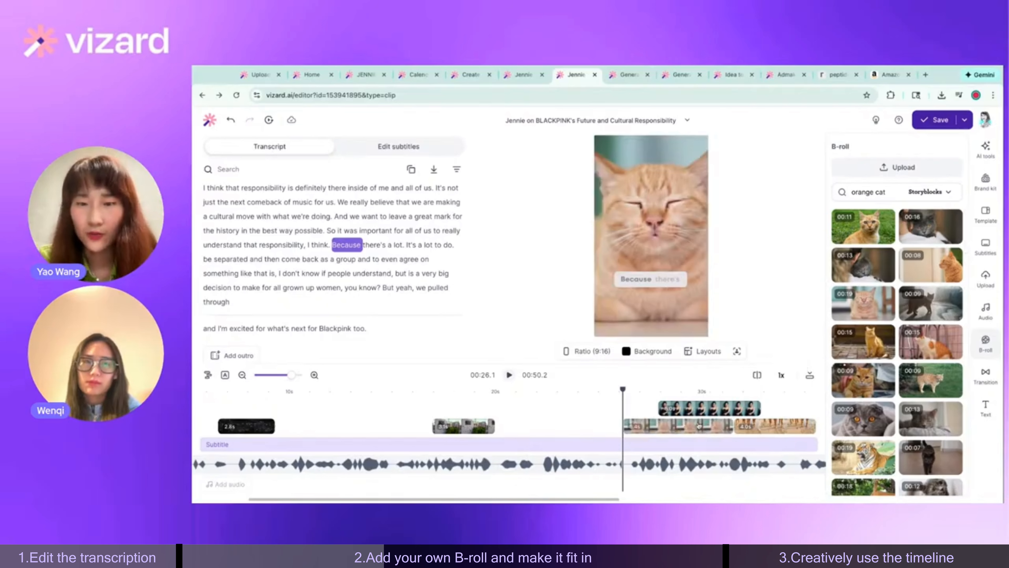
Shorten the orange cat B-roll to end before the portrait image starts and shift it slightly earlier, over "I think. Because".
click(698, 425)
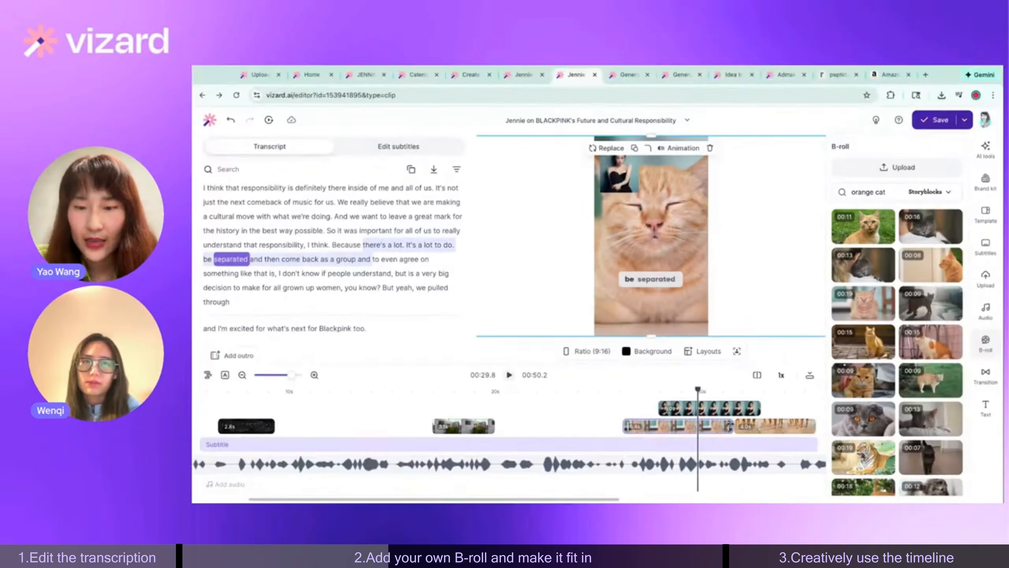
drag(728, 425, 661, 425)
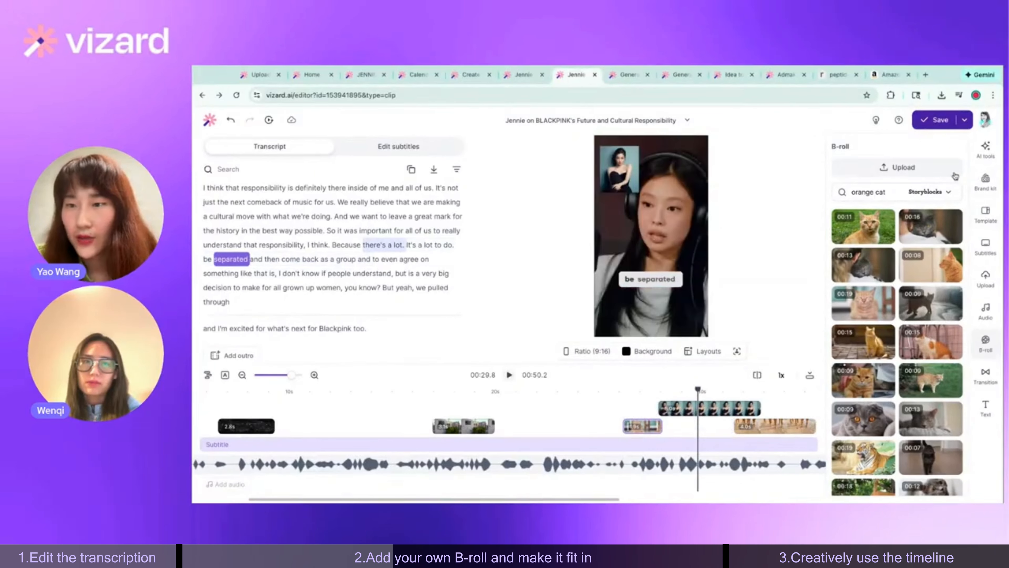
click(608, 409)
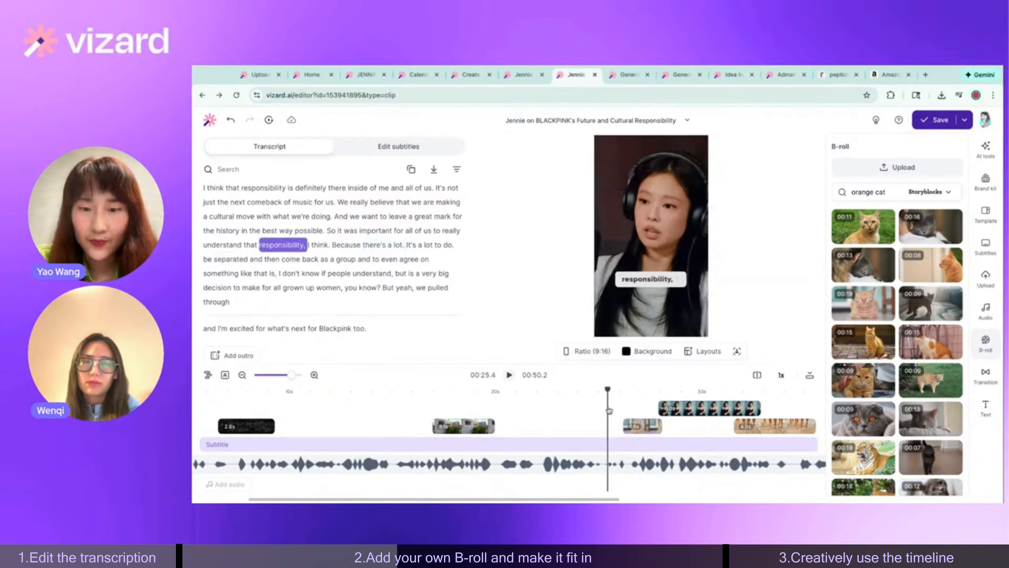
key(space)
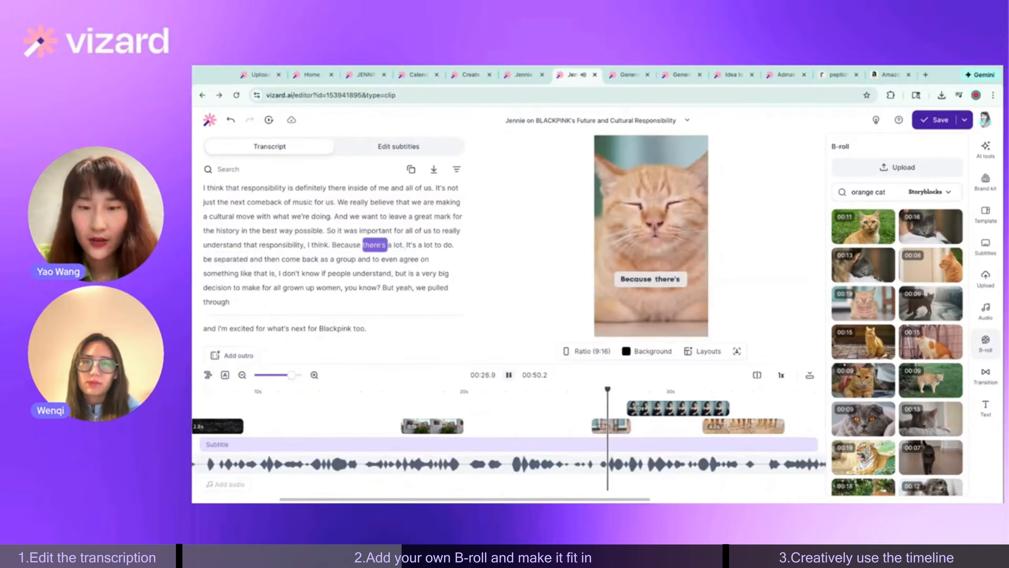
click(578, 427)
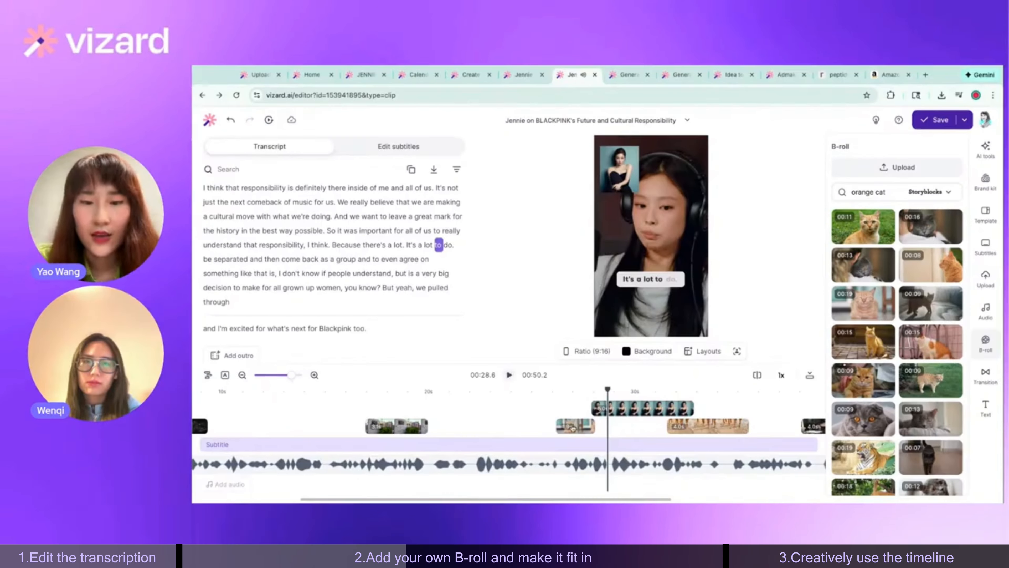
drag(577, 427, 562, 427)
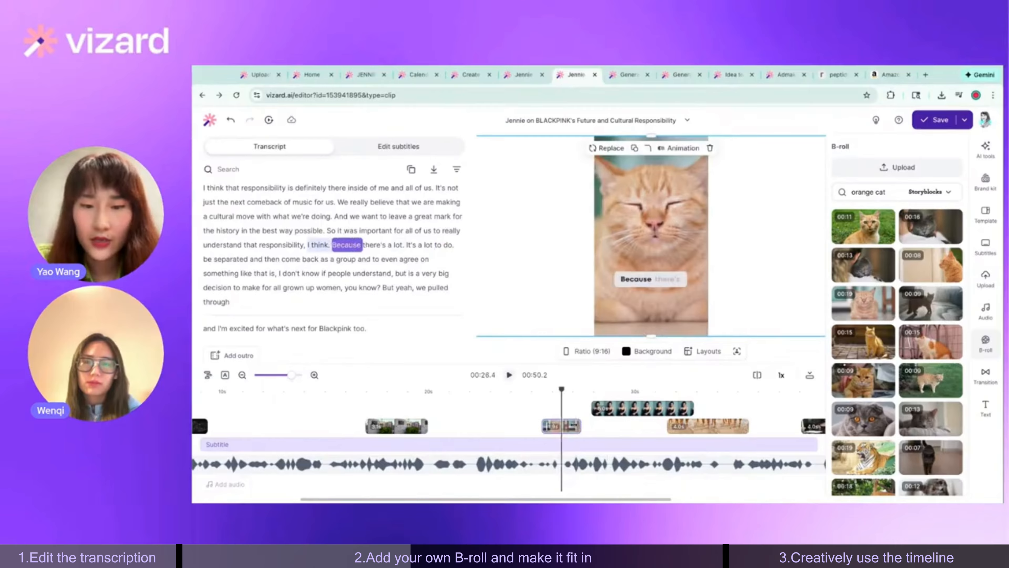
Shrink the orange cat B-roll to a small overlay and place it in the upper-left corner of the video frame.
click(696, 258)
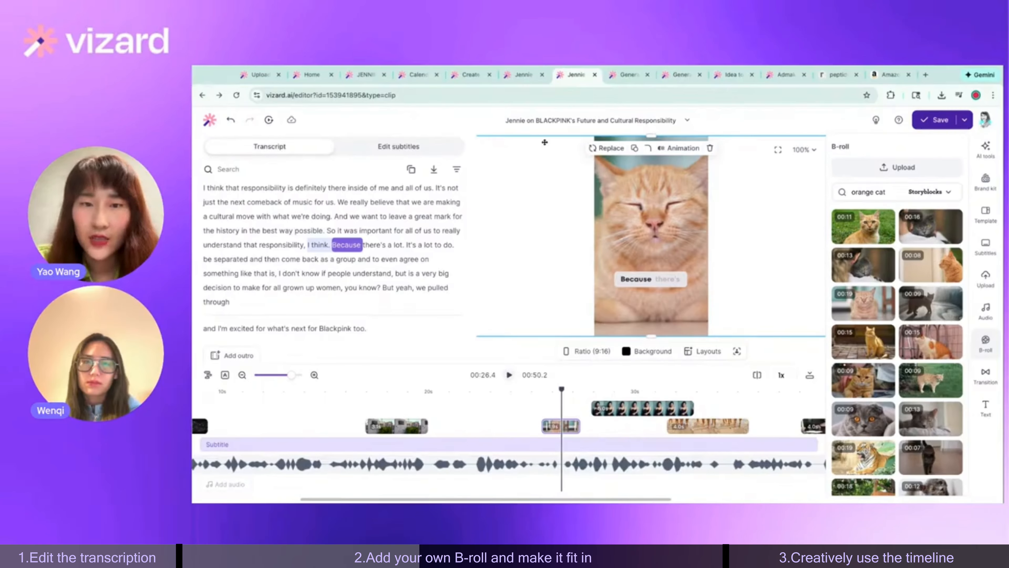
mouse_move(651, 137)
mouse_down()
mouse_move(650, 199)
mouse_move(650, 155)
mouse_up()
drag(609, 209, 665, 208)
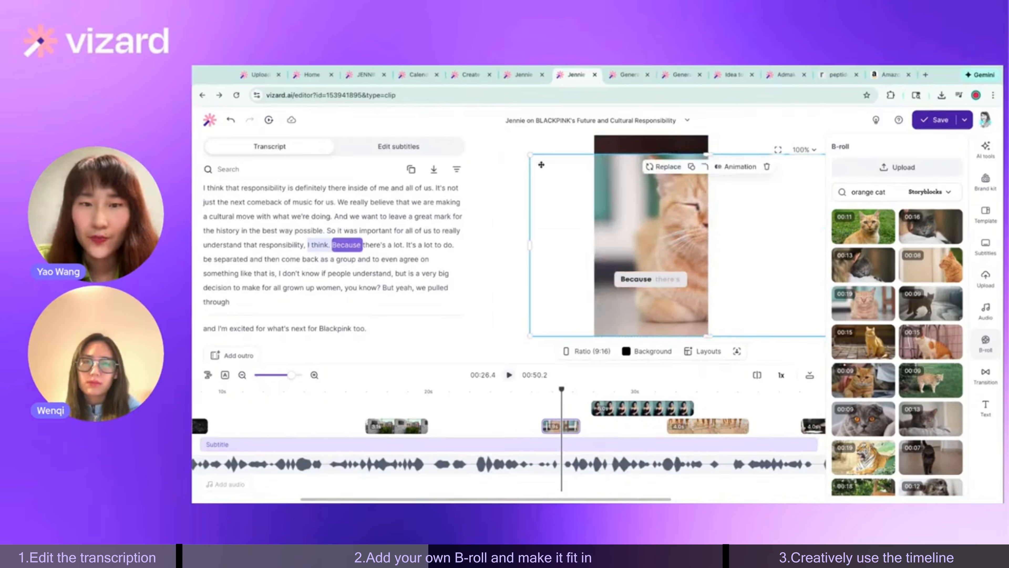
drag(529, 155, 682, 232)
drag(701, 254, 624, 166)
drag(680, 152, 626, 153)
click(690, 219)
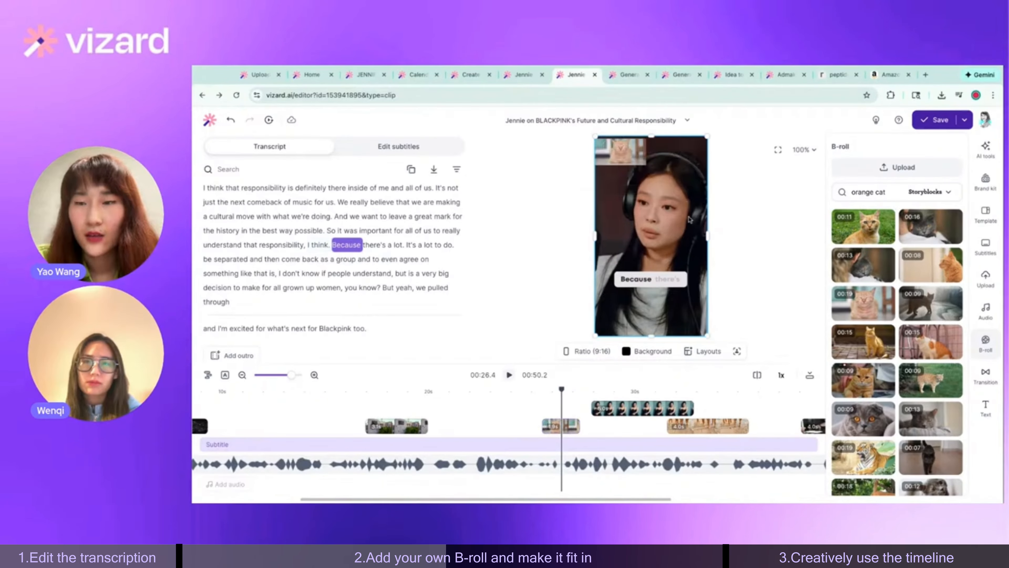
click(818, 213)
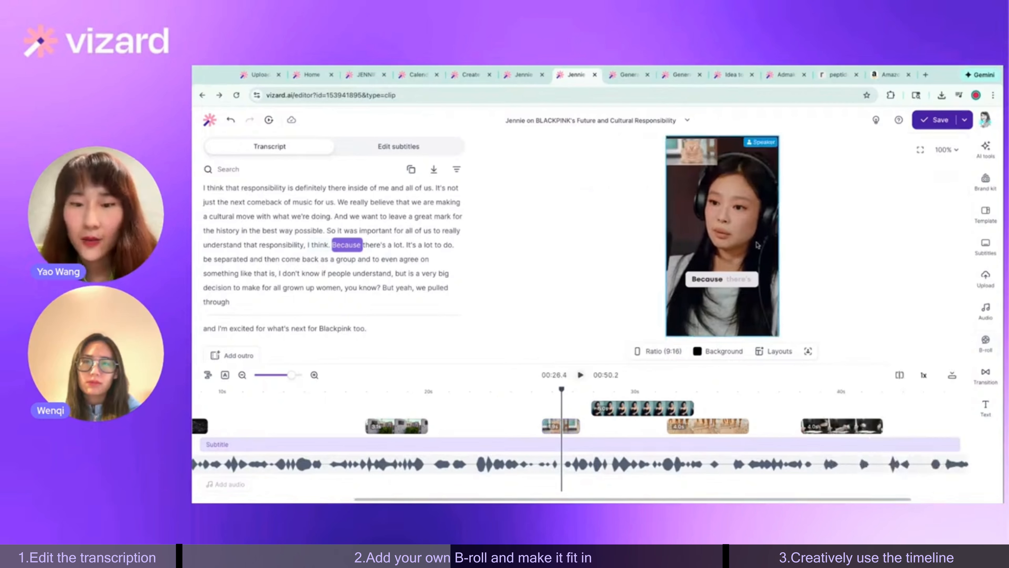
Play on to 00:28.2 and enlarge the Jennie image overlay in the upper-left corner of the video frame.
key(space)
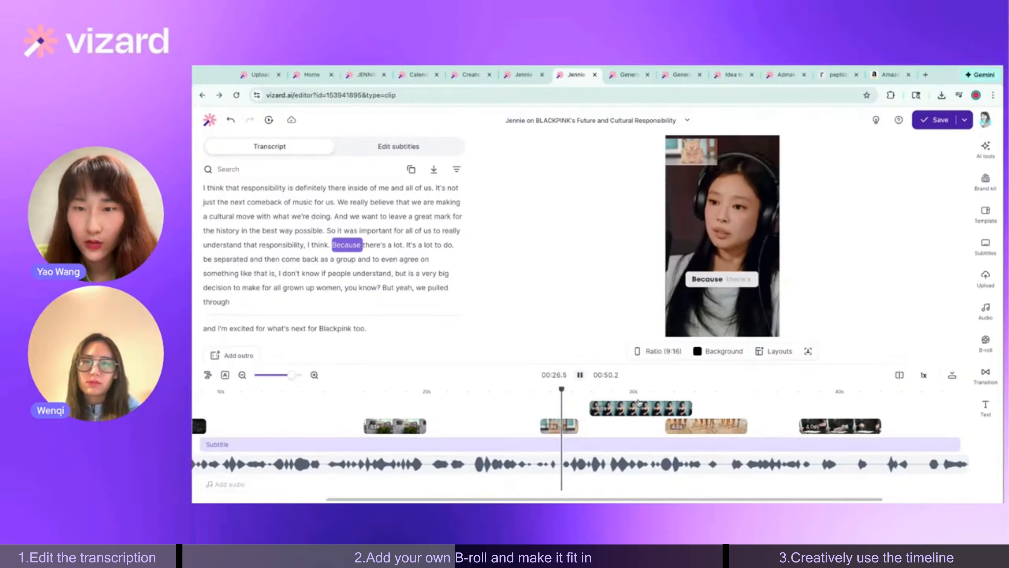
key(space)
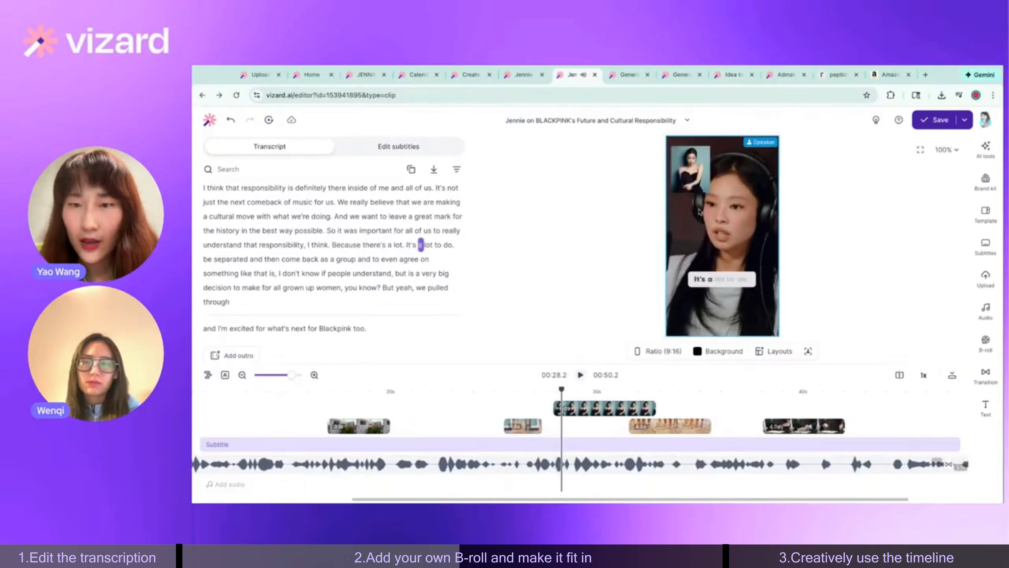
click(698, 174)
drag(709, 192, 691, 171)
click(841, 264)
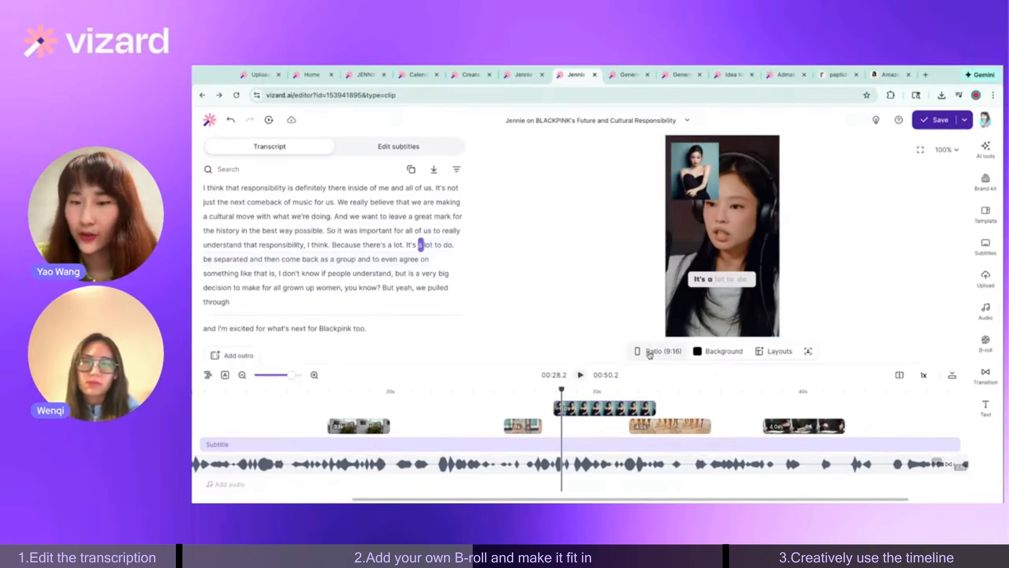
Change the video's aspect ratio to 1:1 Square and apply it.
click(650, 353)
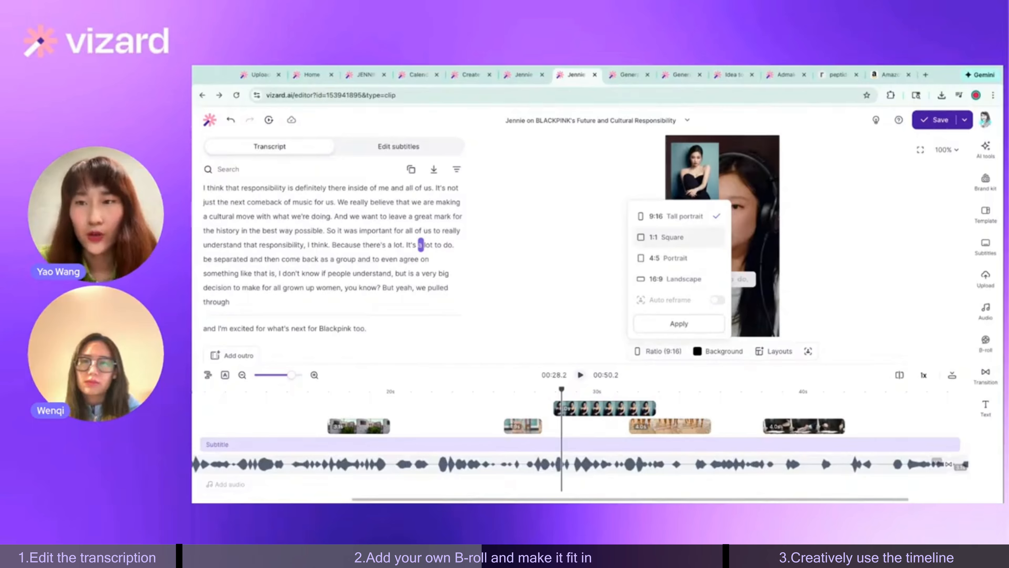
click(671, 238)
click(695, 323)
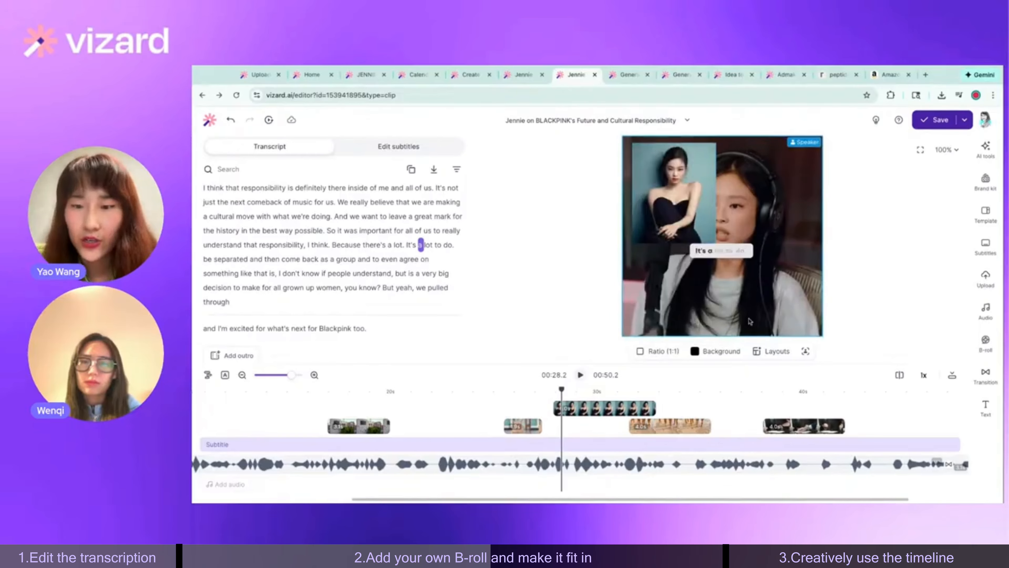
Try the single-speaker fit layout, and set the current scene's layout to two speakers stacked vertically.
click(718, 352)
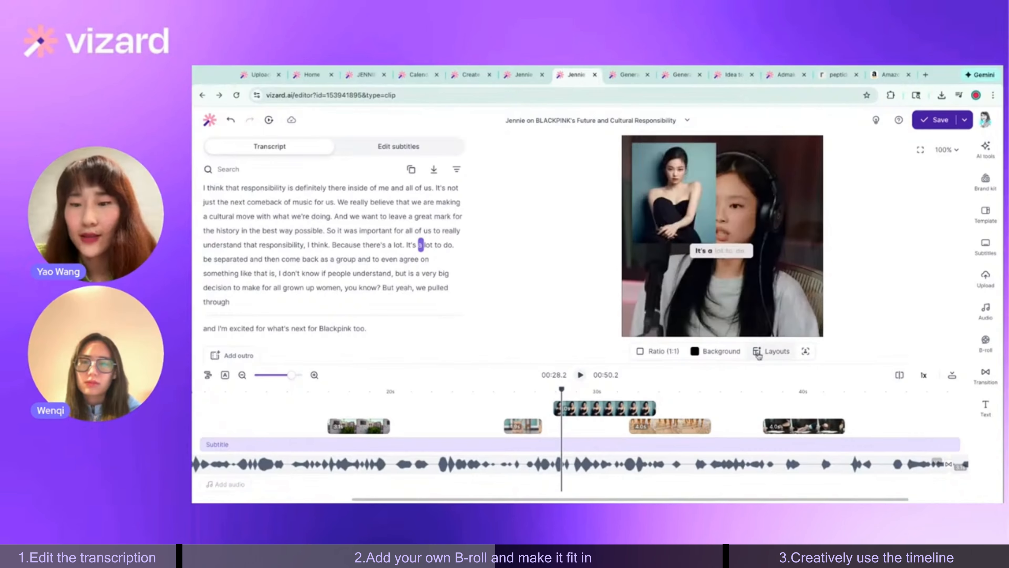
click(758, 352)
scroll(746, 275, up, 1)
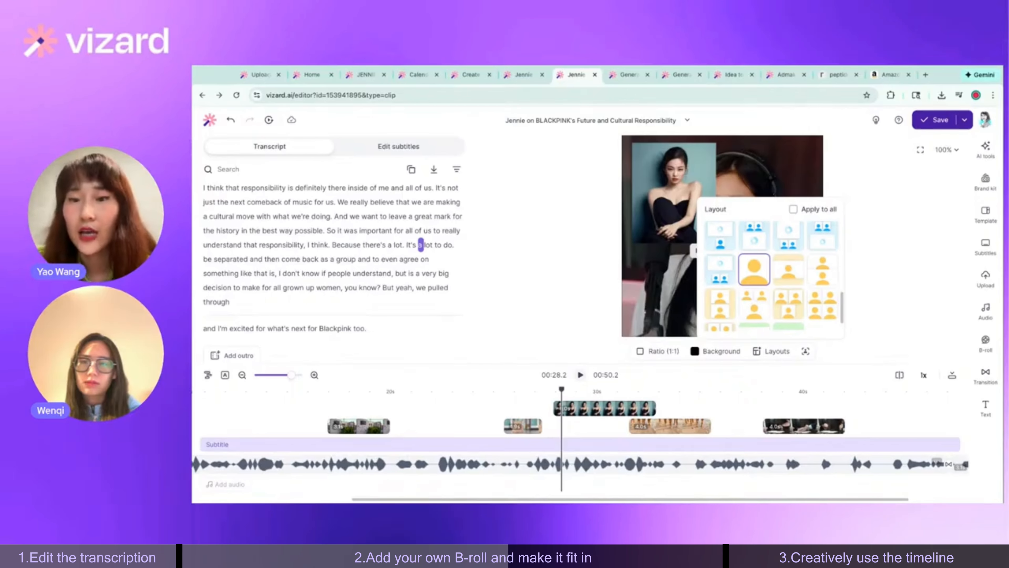
click(785, 278)
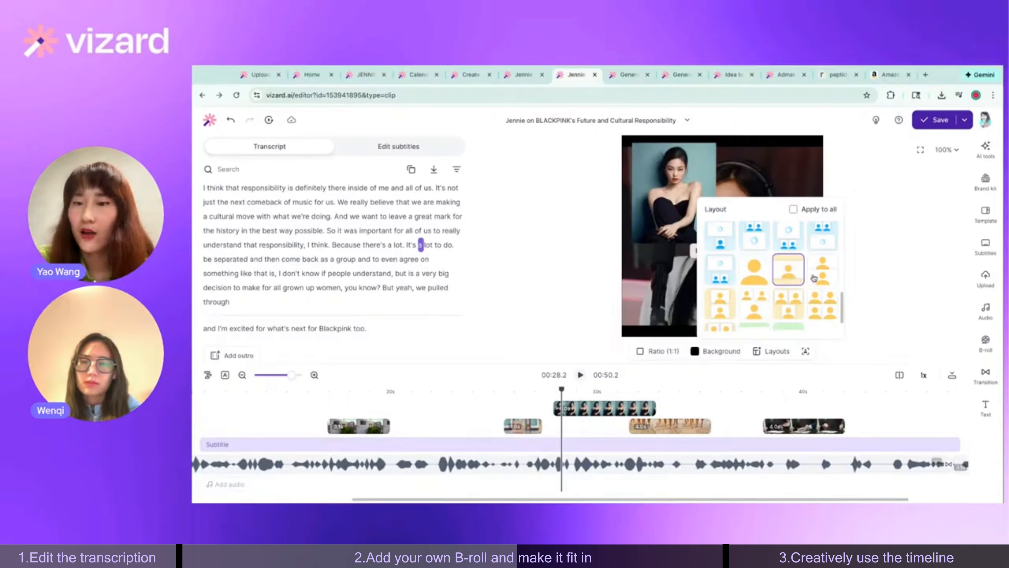
click(821, 279)
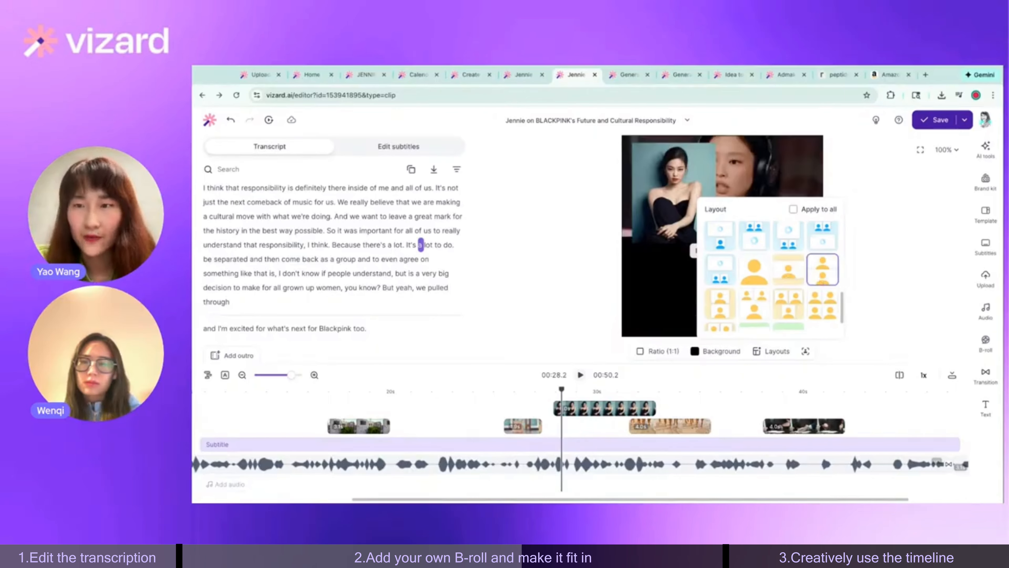
click(877, 270)
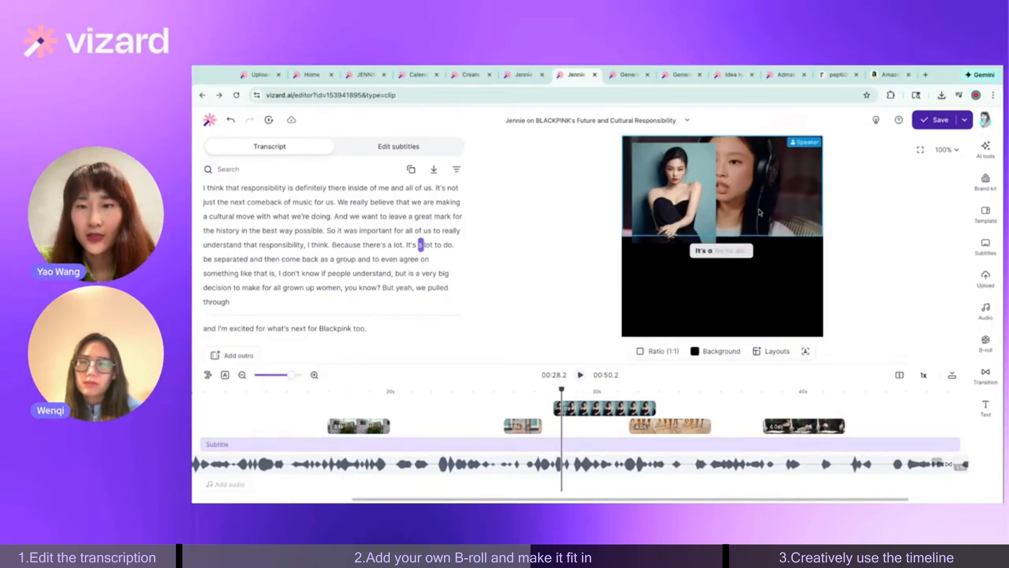
Shrink the Jennie image overlay, center it in the black lower half below the subtitle, and play on to 00:30.4.
drag(684, 203, 742, 282)
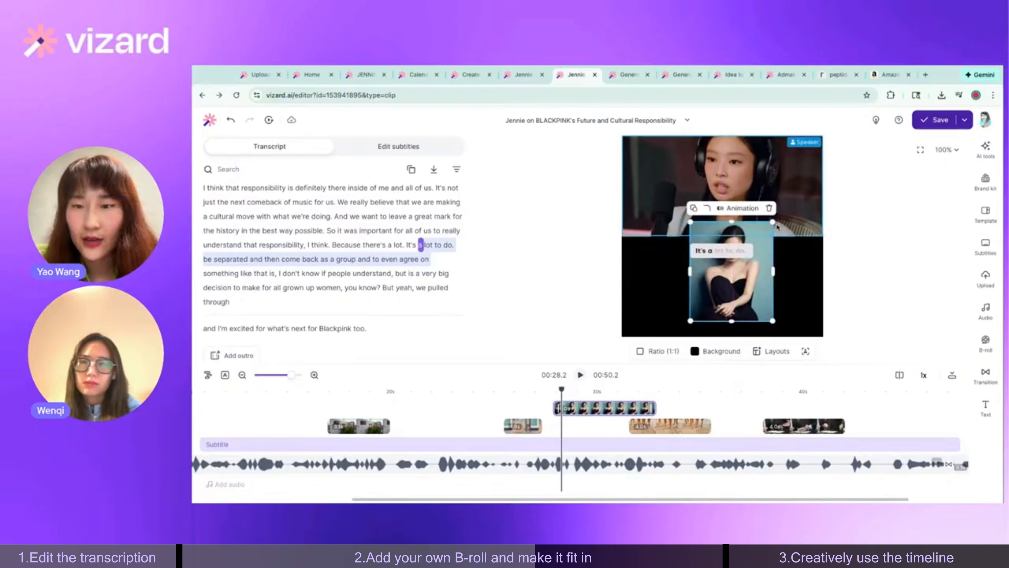
drag(773, 222, 719, 287)
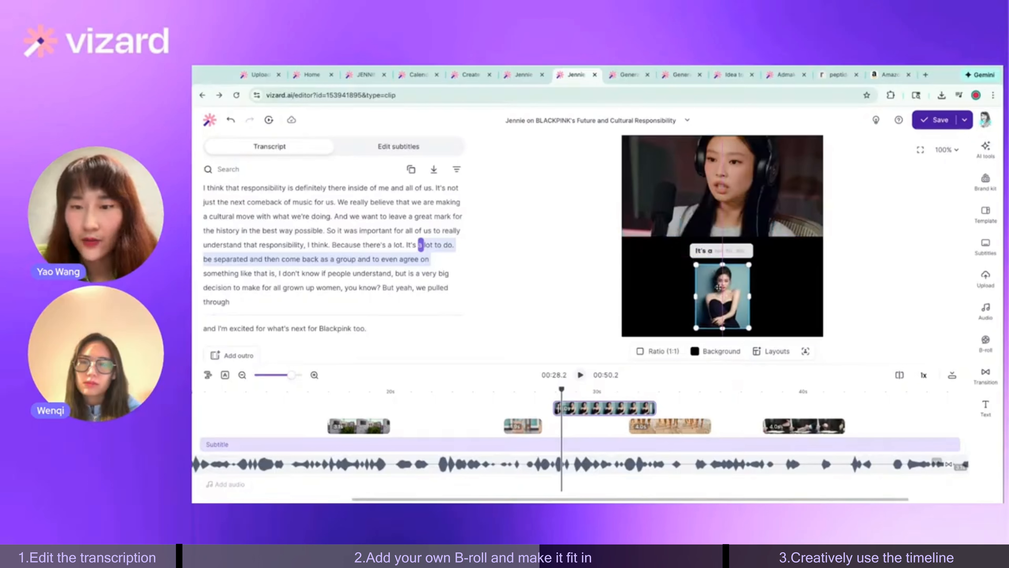
key(space)
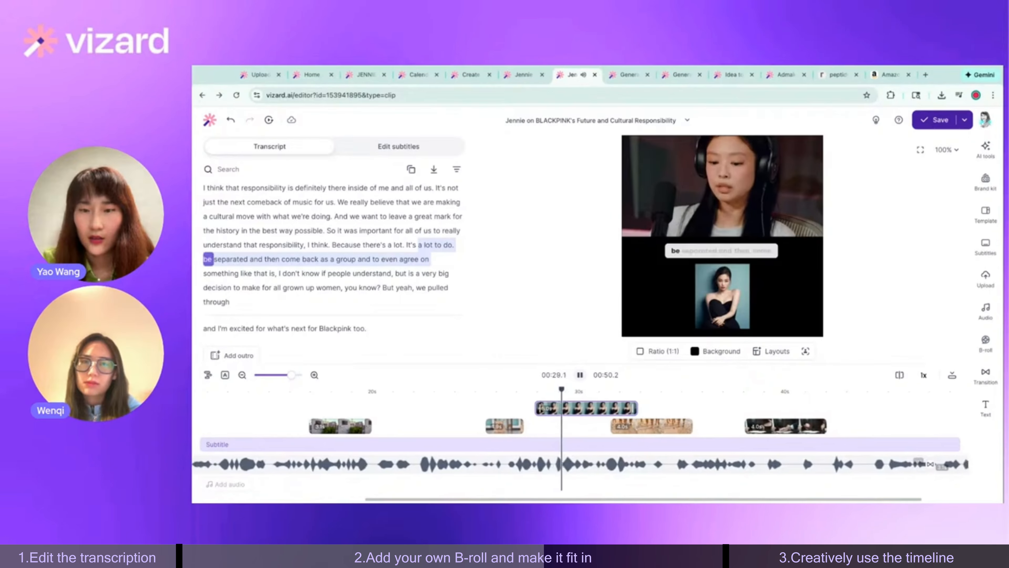
key(space)
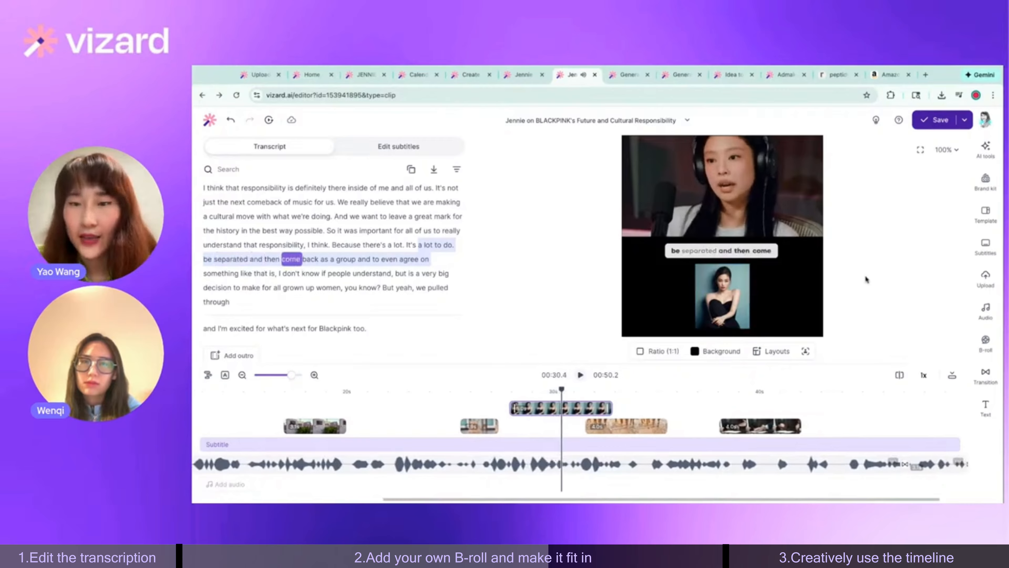
Crop the Jennie image overlay in the lower half of the frame to a circle.
click(743, 217)
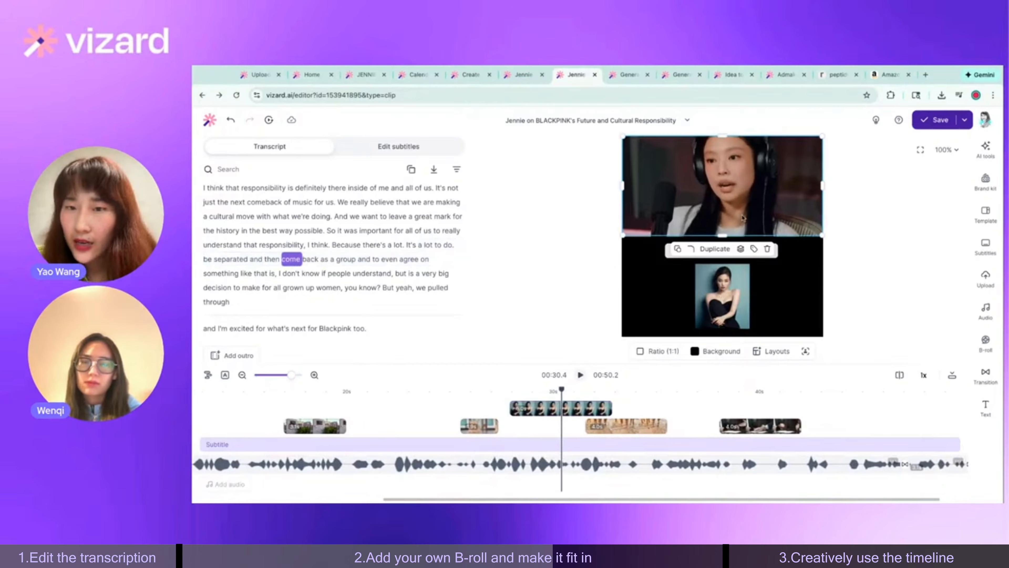
click(727, 308)
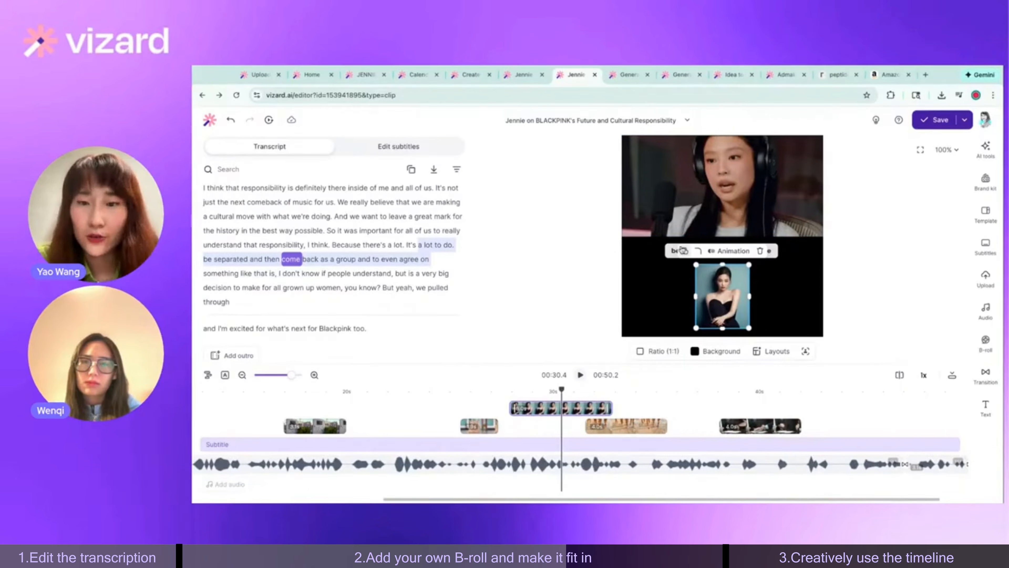
click(683, 250)
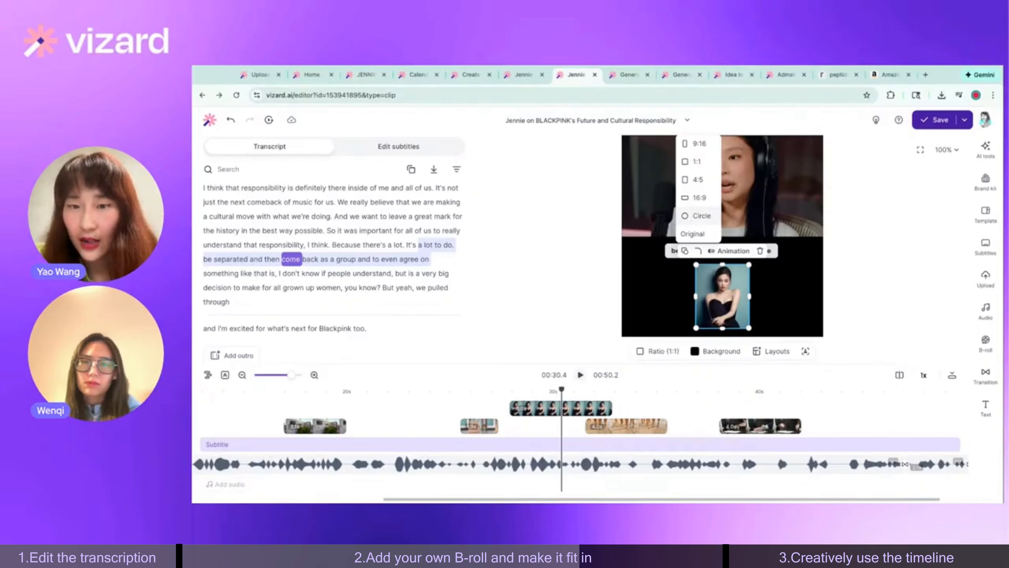
click(695, 215)
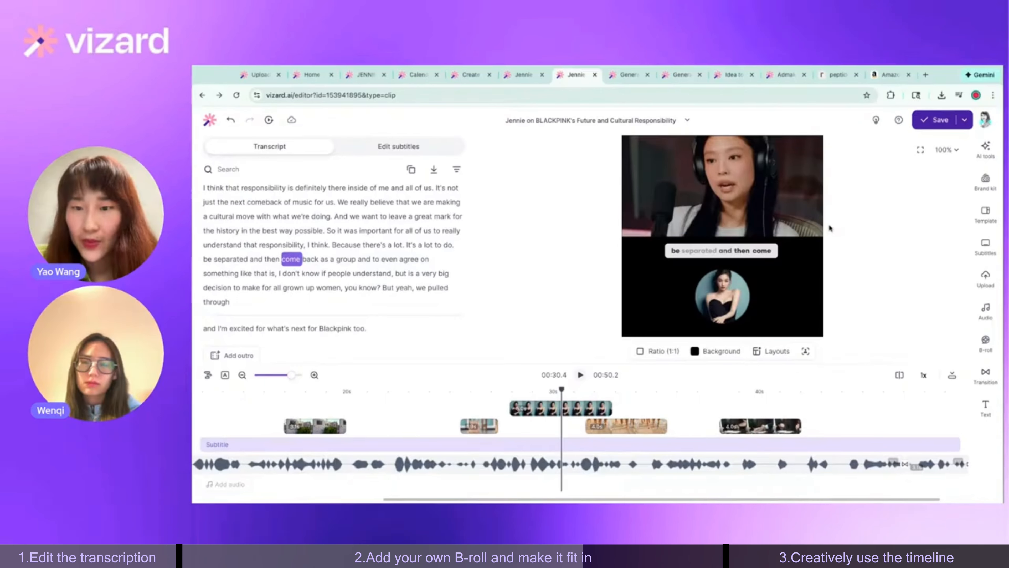
Round the corners of the speaker video in the upper half with a radius of 53.
click(784, 197)
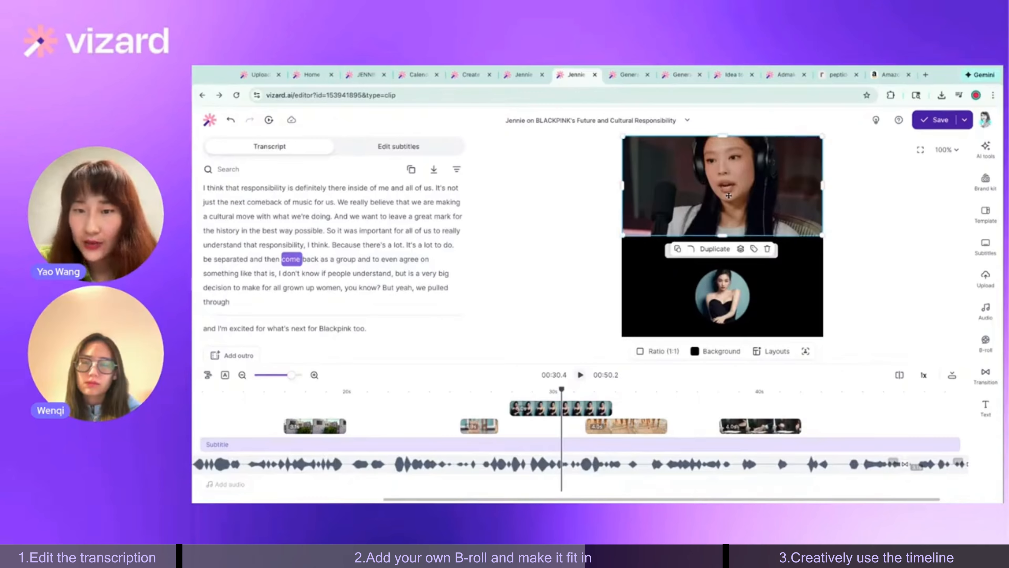
click(692, 250)
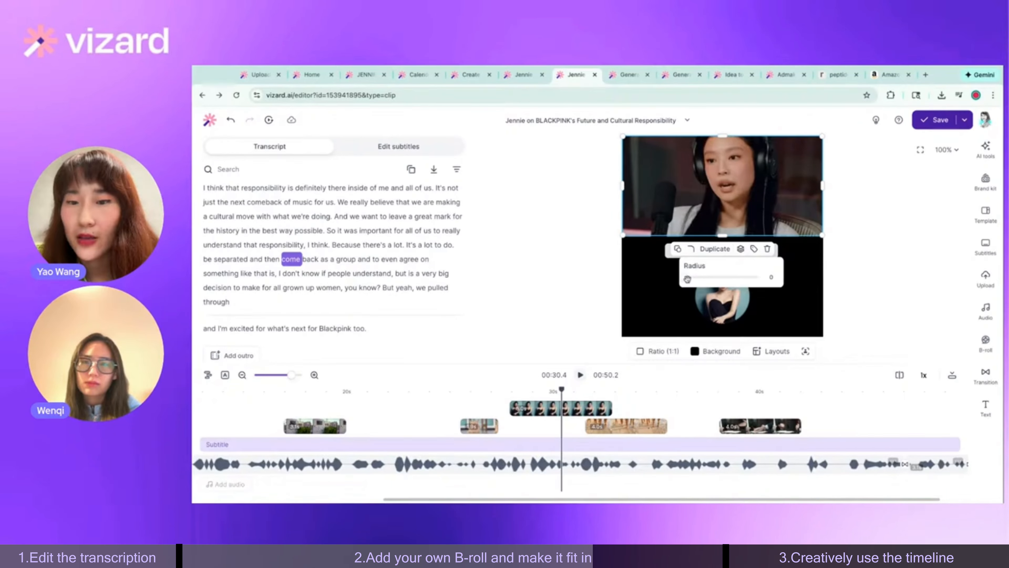
drag(687, 279, 719, 277)
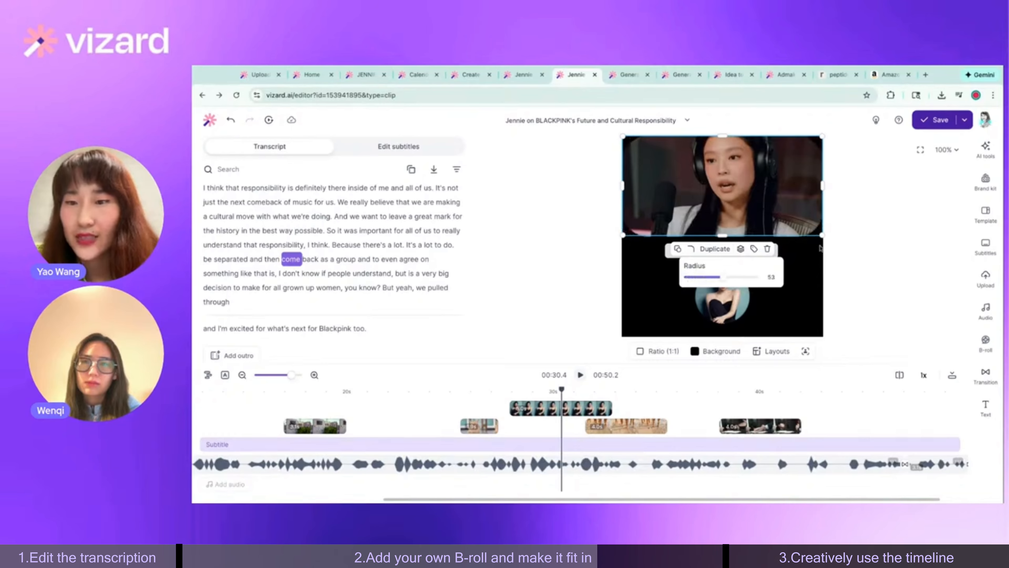
click(862, 276)
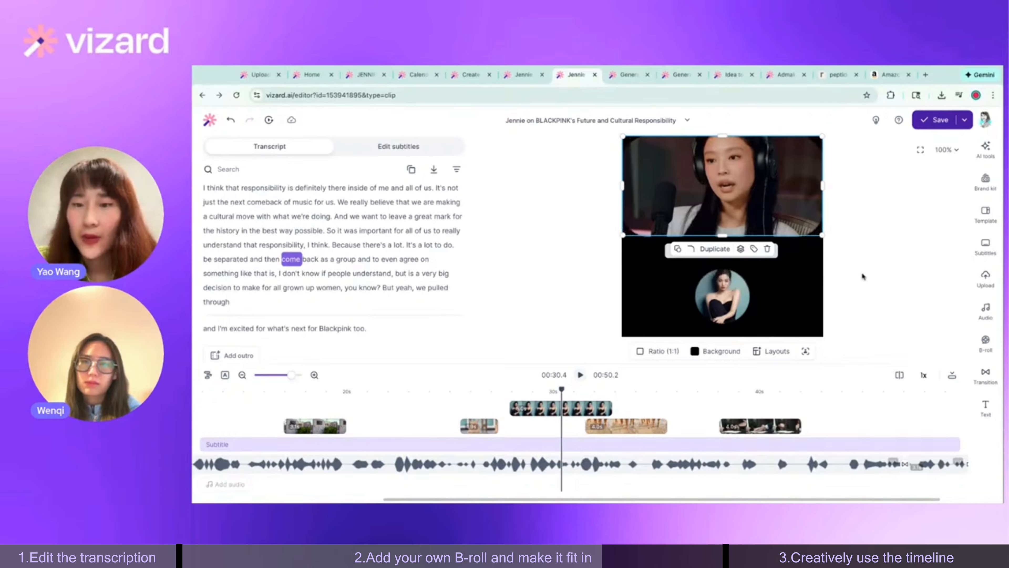
click(718, 214)
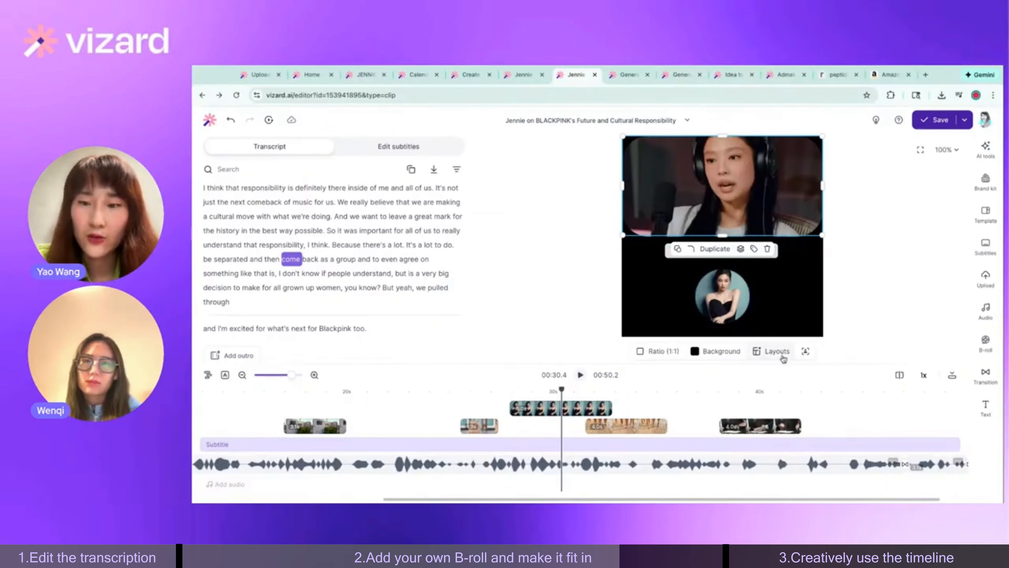
click(771, 351)
scroll(816, 282, up, 1)
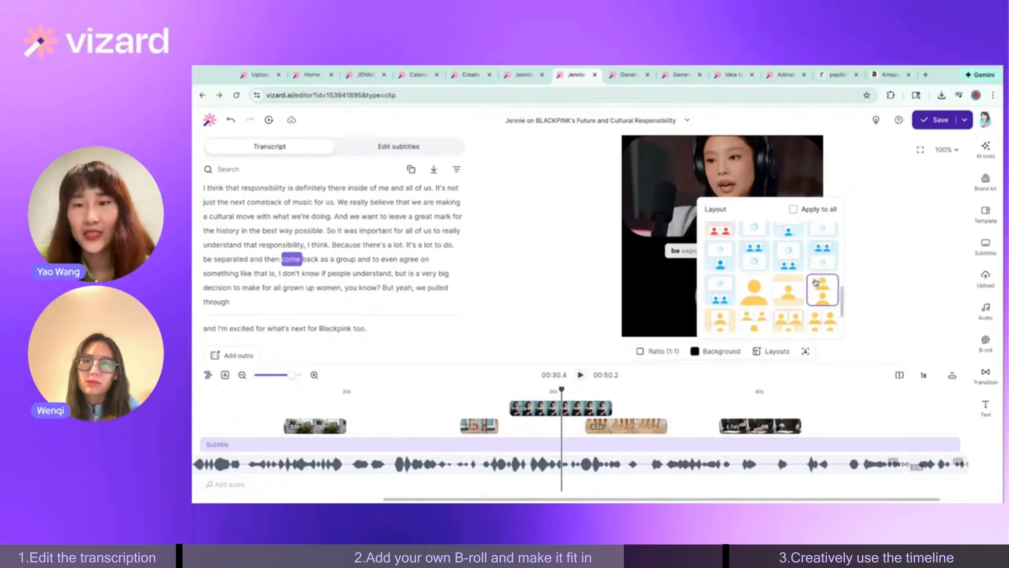
click(889, 257)
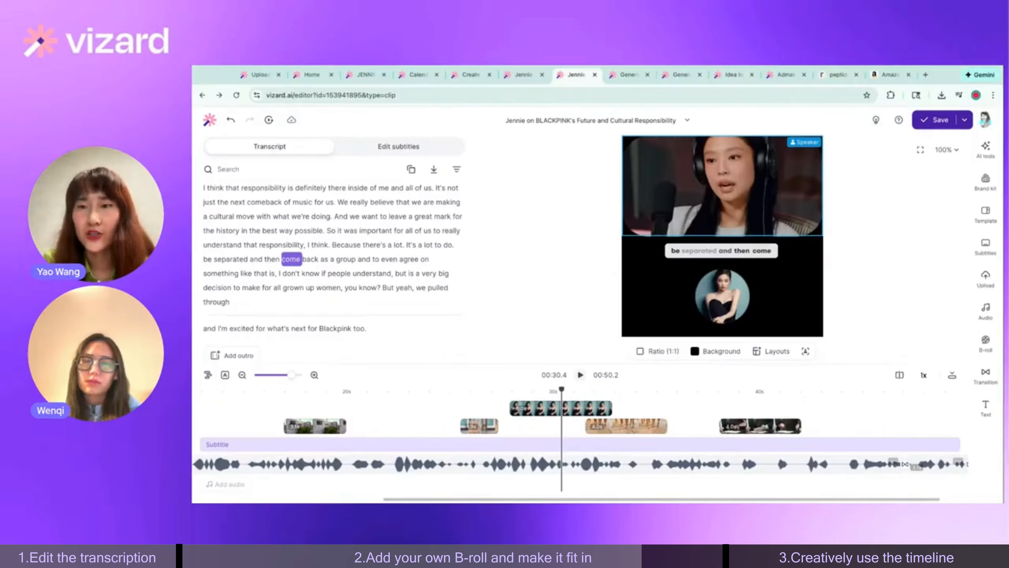
click(722, 185)
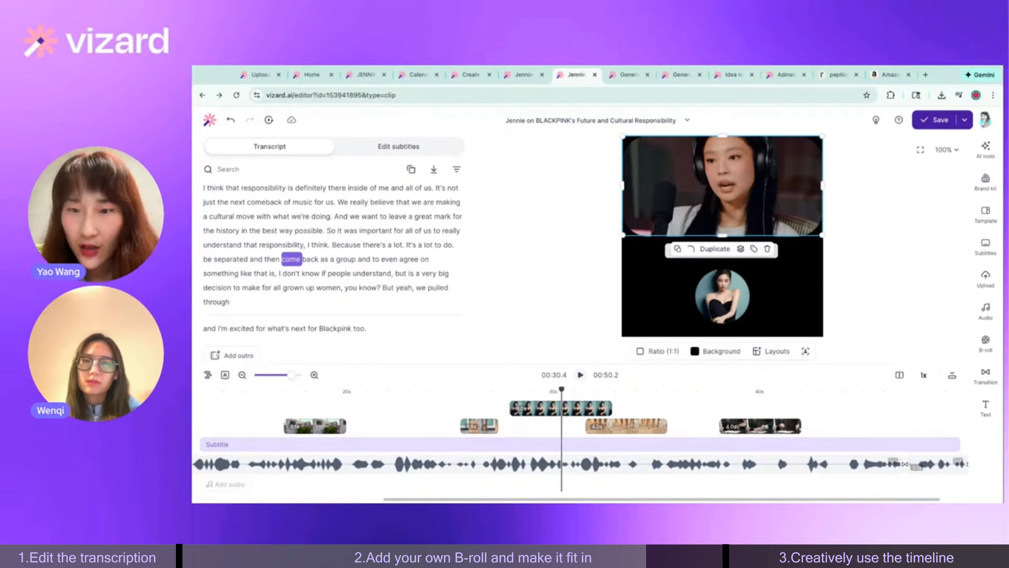
click(867, 289)
Give the circular image overlay a Fade entrance and a leftward Slide exit animation.
click(714, 293)
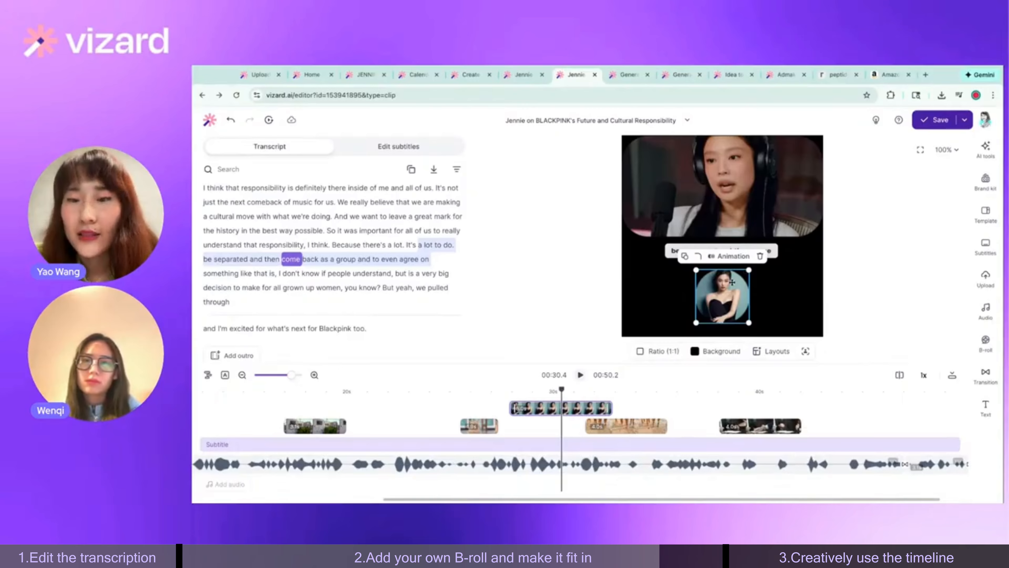
click(731, 257)
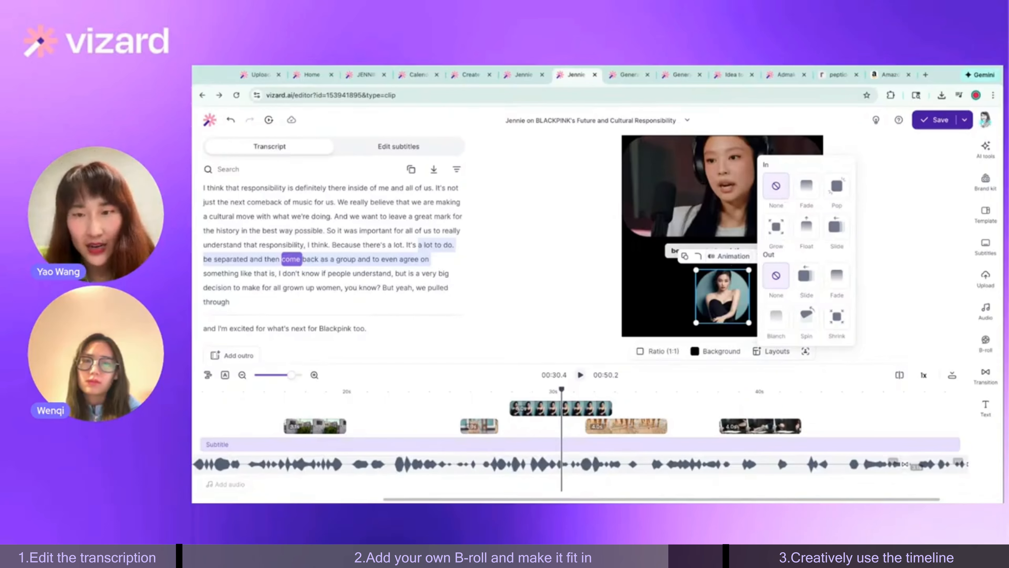
click(804, 195)
click(807, 334)
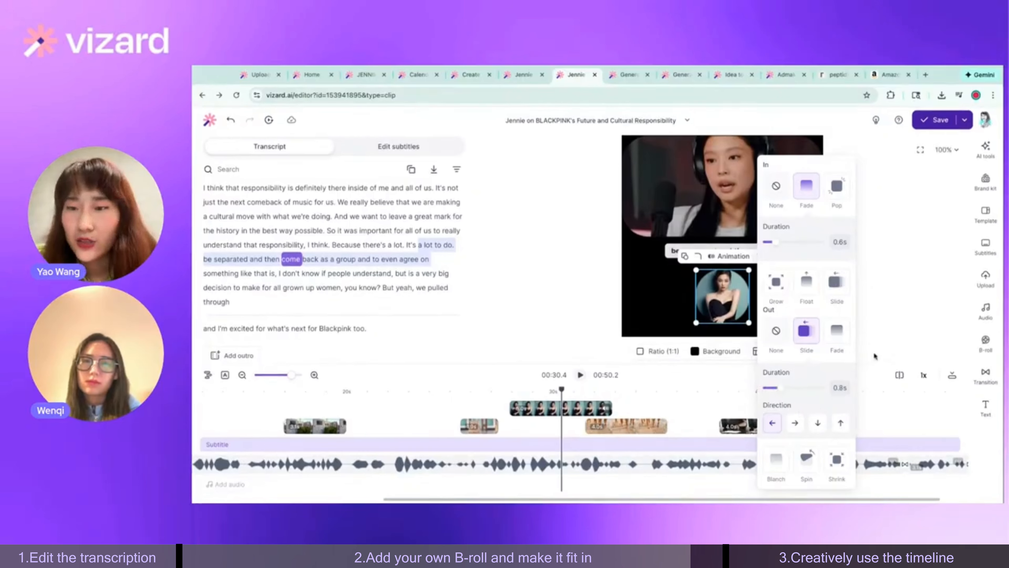
click(875, 364)
Play back the image overlay section to preview its animations, and return the playhead to 00:29.2.
click(501, 398)
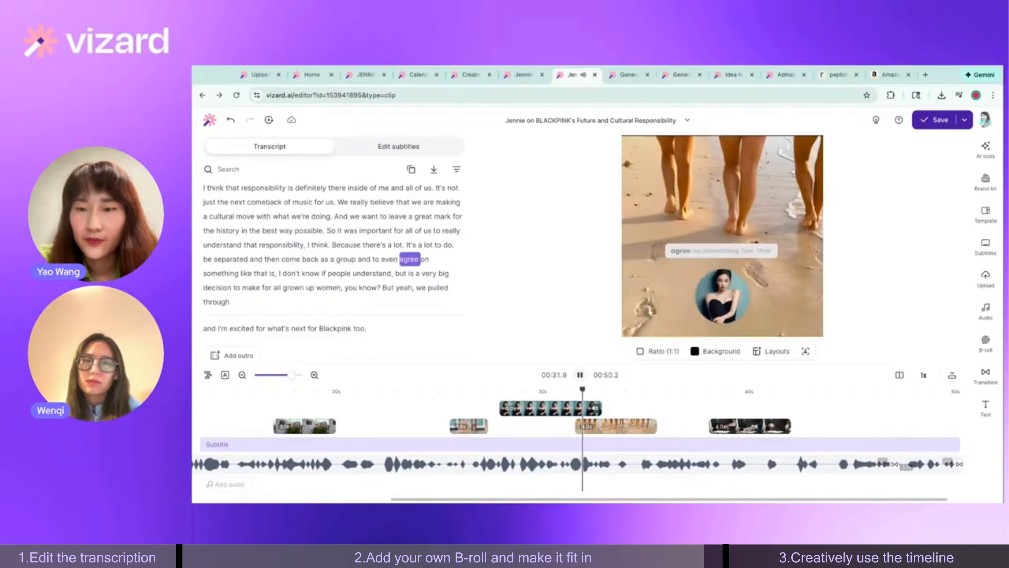
key(space)
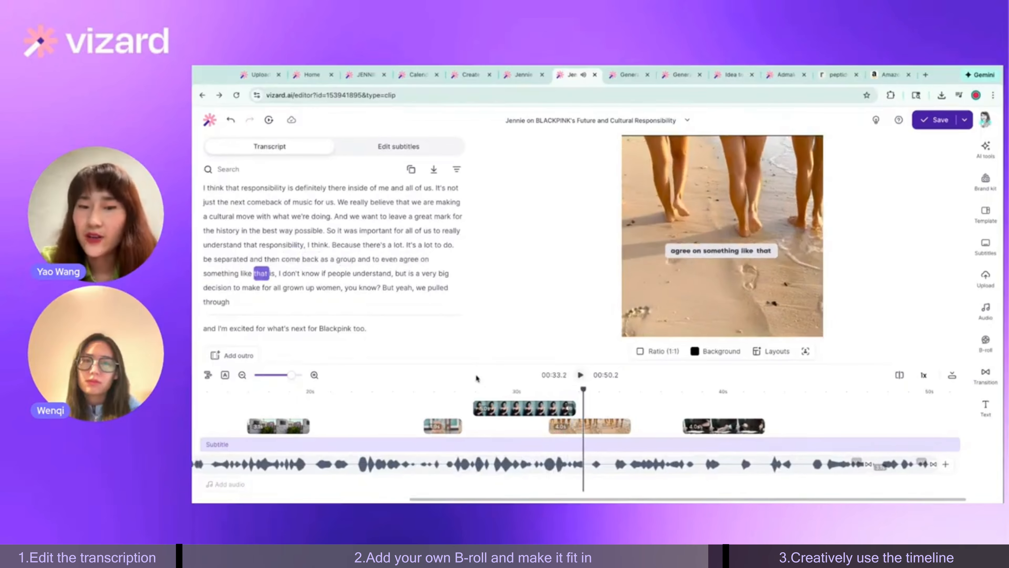
click(501, 409)
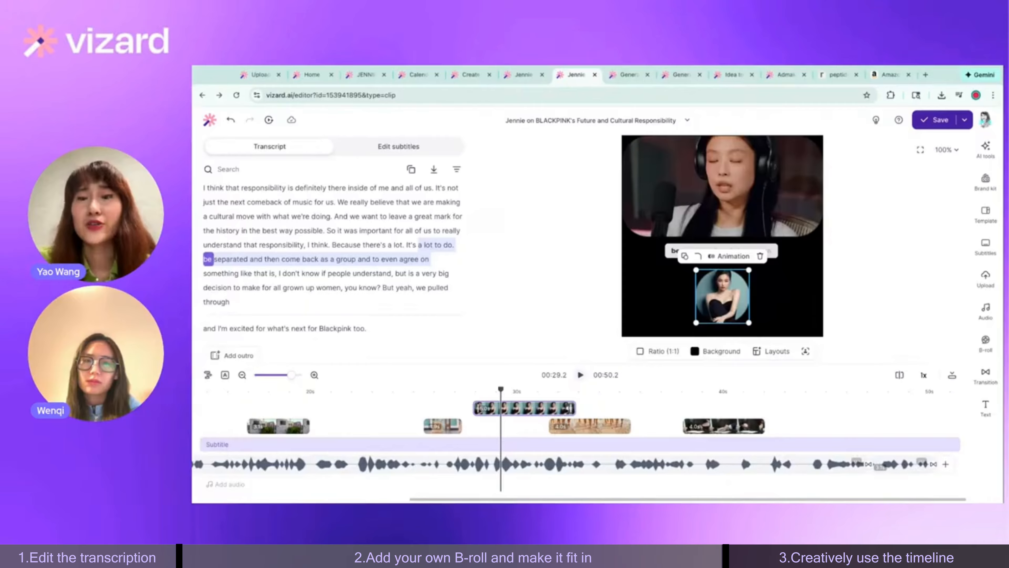
click(941, 288)
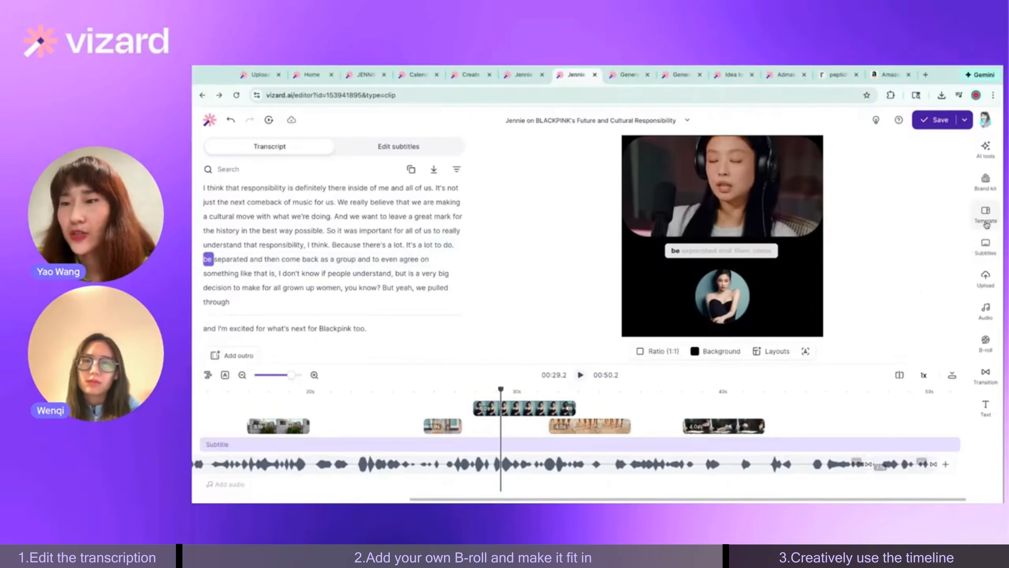
Examine the custom template's layout, subtitle, headline, background, logo and outro options without saving, and look over the recommended templates.
click(985, 215)
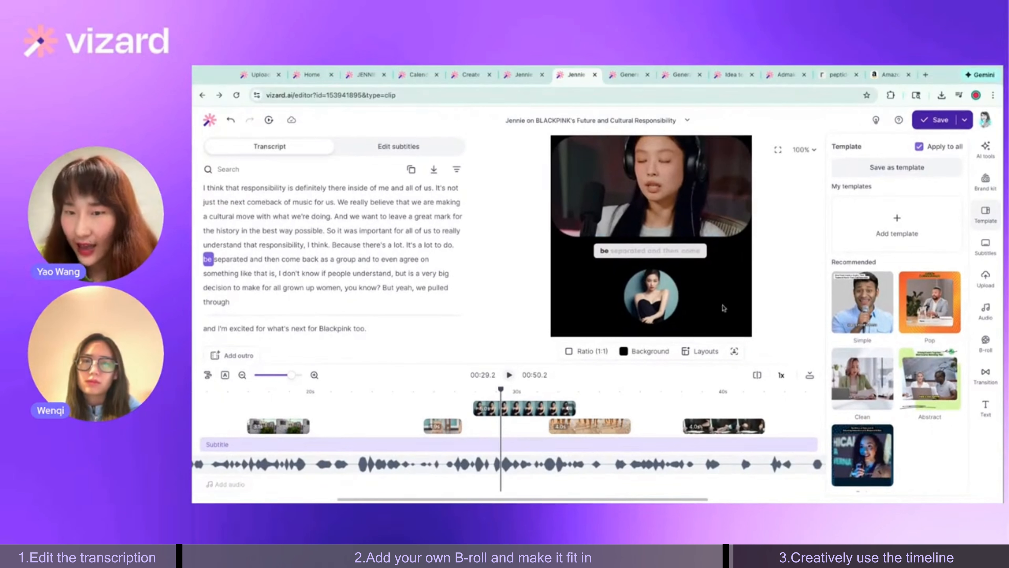
click(910, 223)
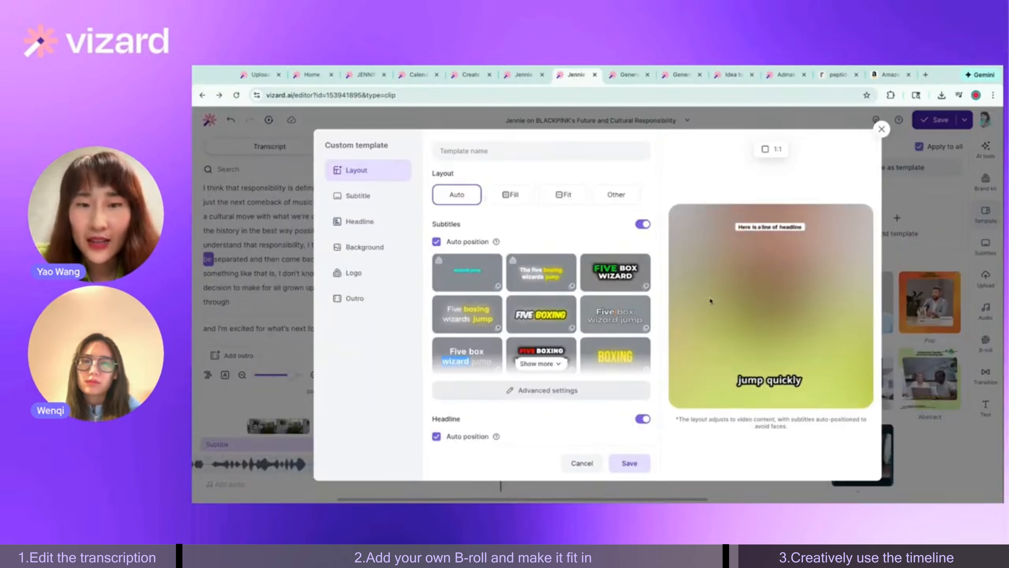
scroll(450, 185, down, 1)
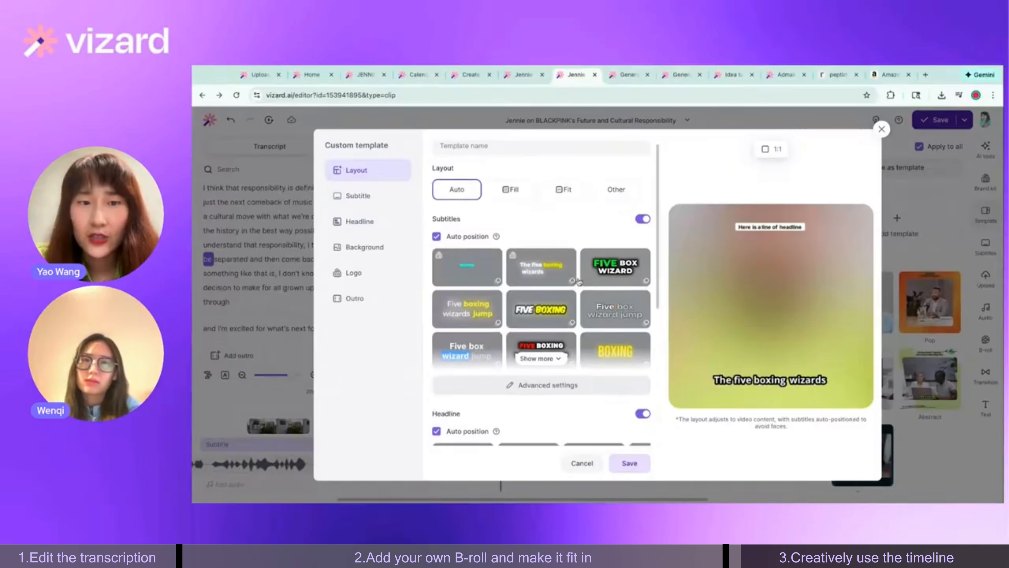
scroll(556, 270, down, 2)
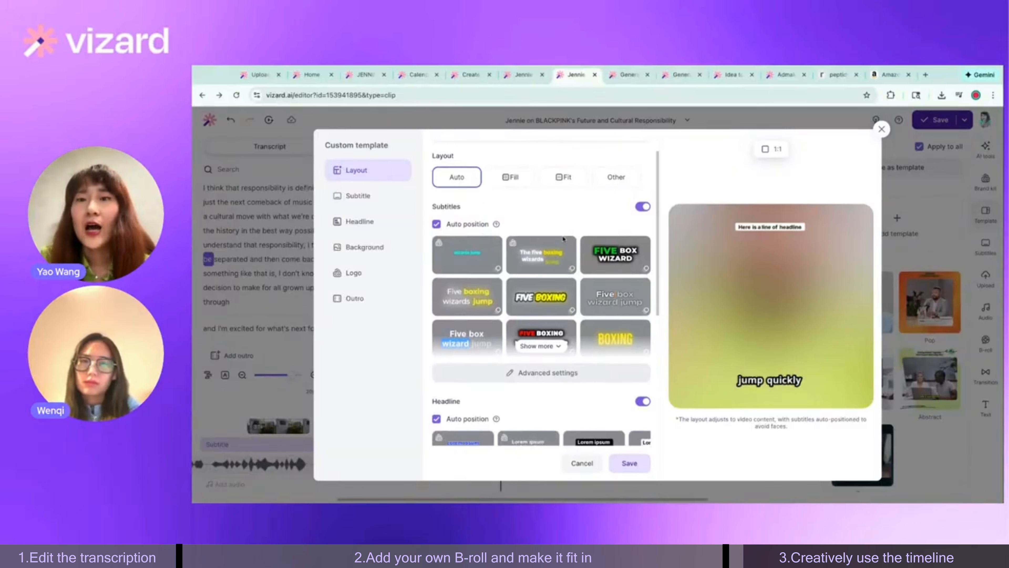
scroll(578, 284, down, 6)
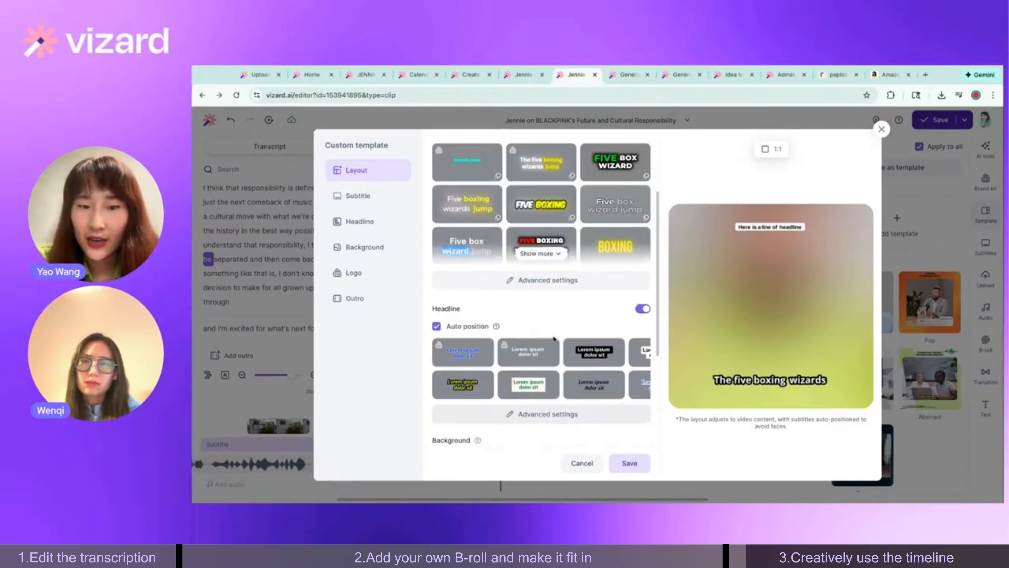
scroll(566, 345, down, 1)
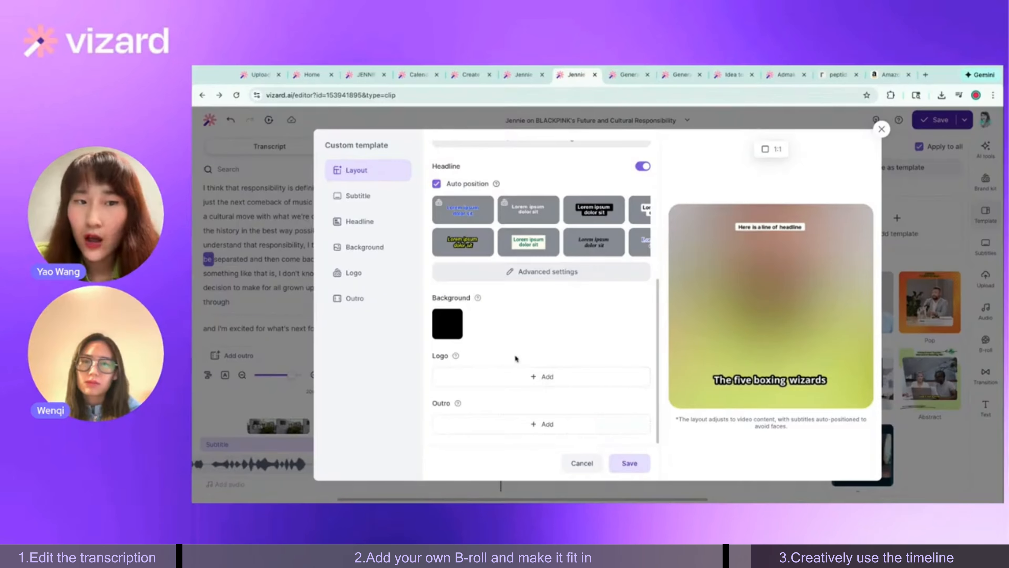
click(568, 462)
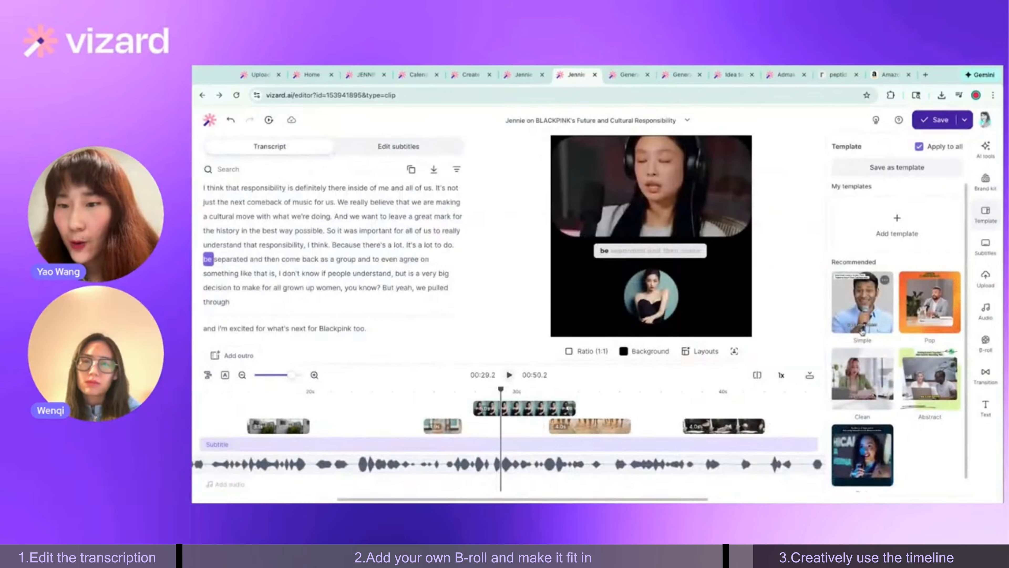
scroll(887, 333, down, 1)
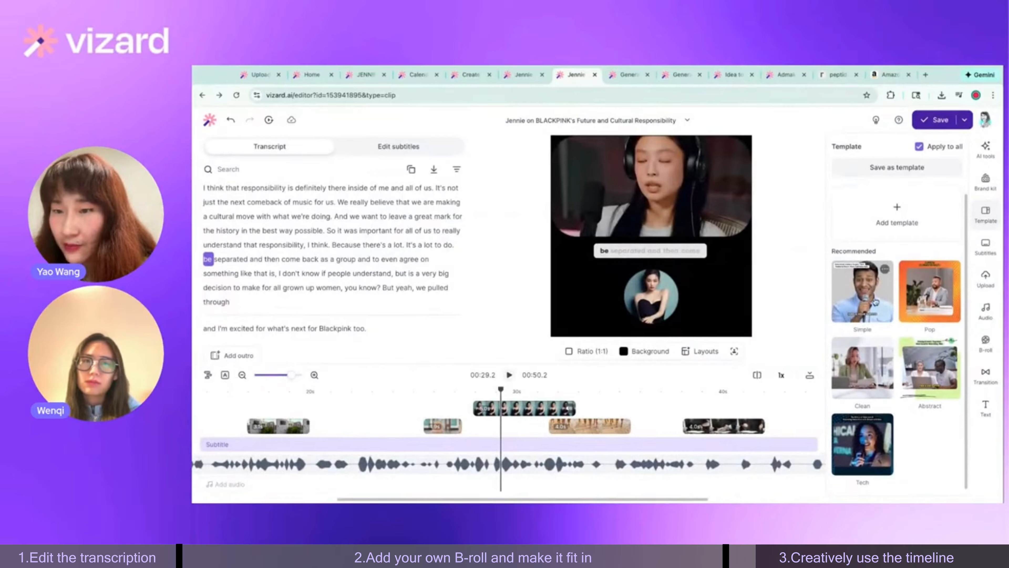
scroll(930, 286, up, 1)
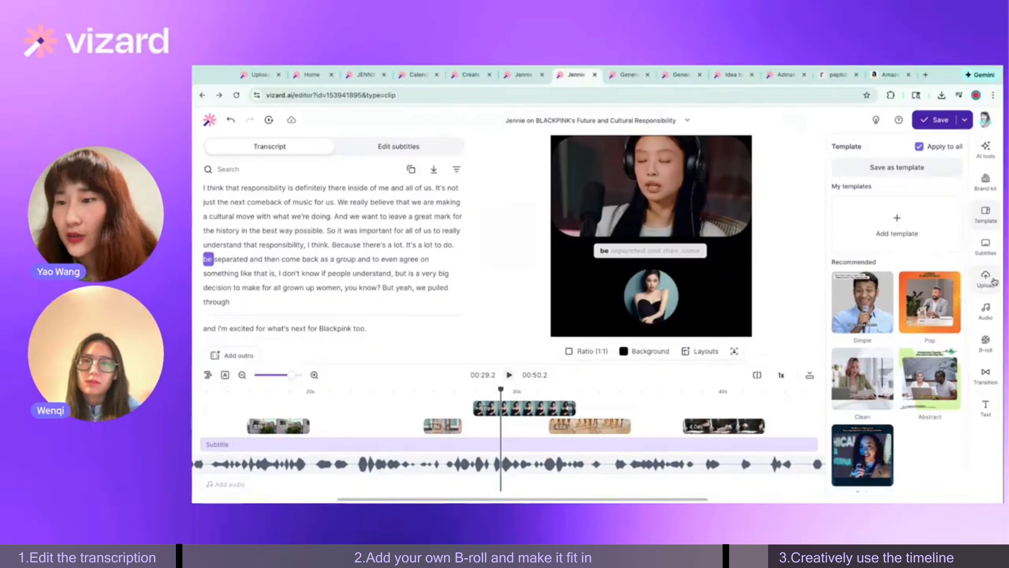
Browse the brand kit and animated subtitle presets.
click(988, 255)
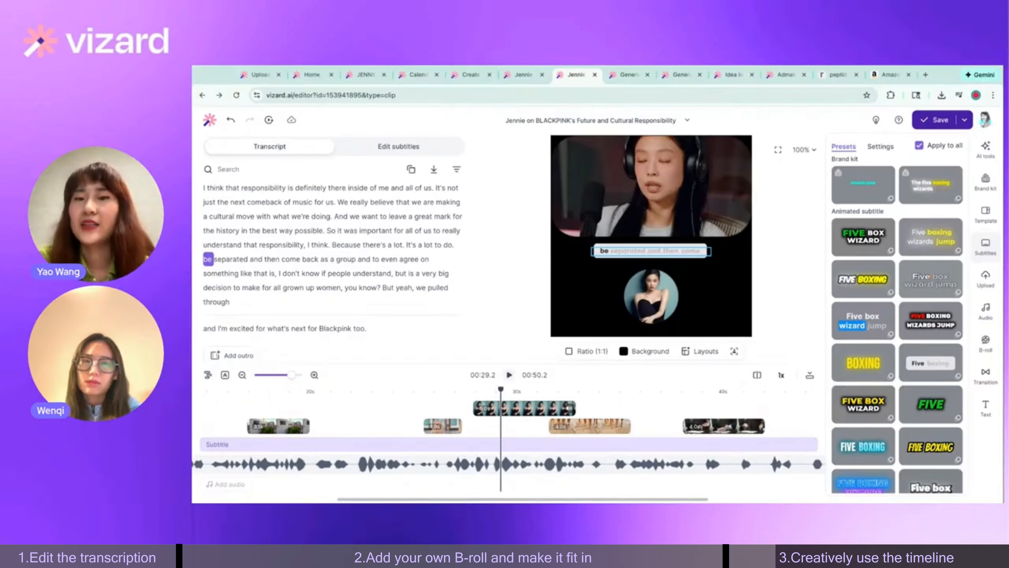
scroll(910, 406, down, 7)
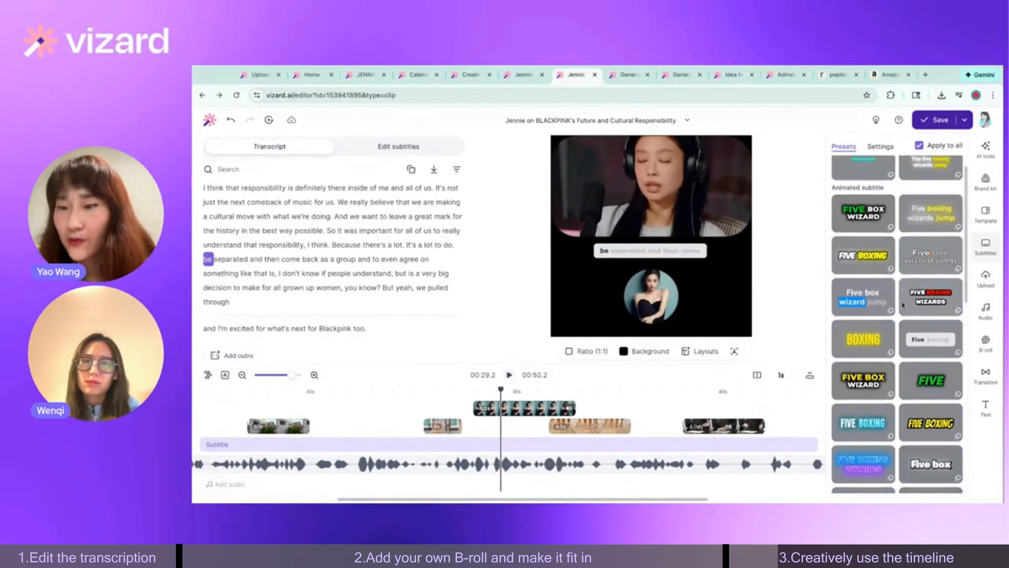
scroll(910, 406, up, 7)
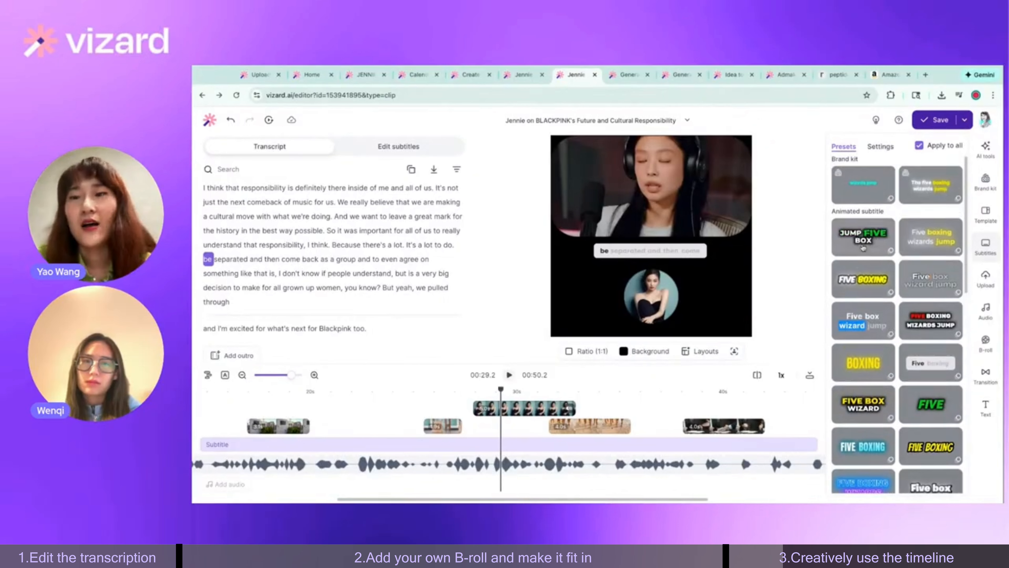
Look through the remaining animated subtitle presets and browse the music library.
scroll(918, 348, down, 3)
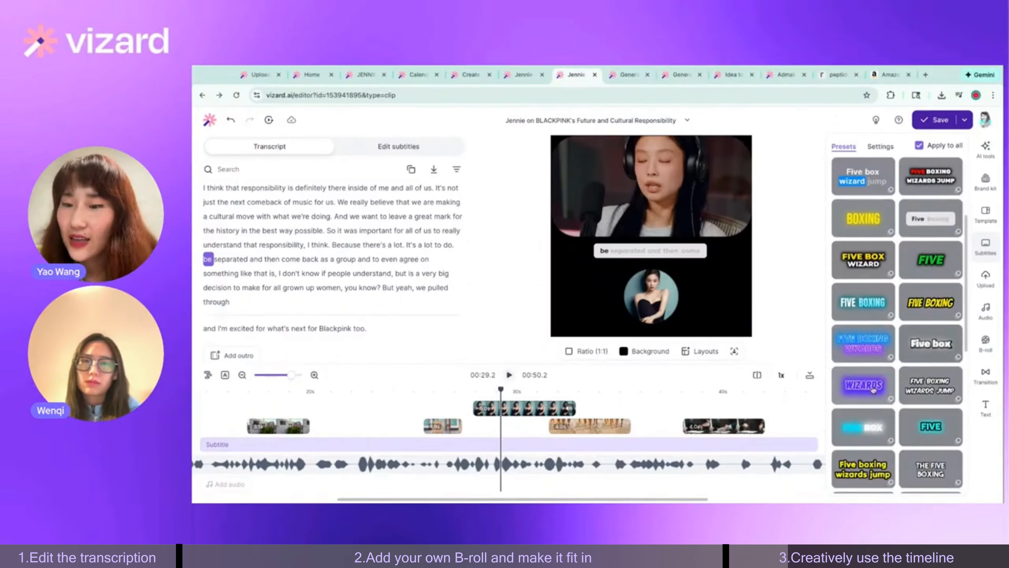
scroll(863, 388, down, 2)
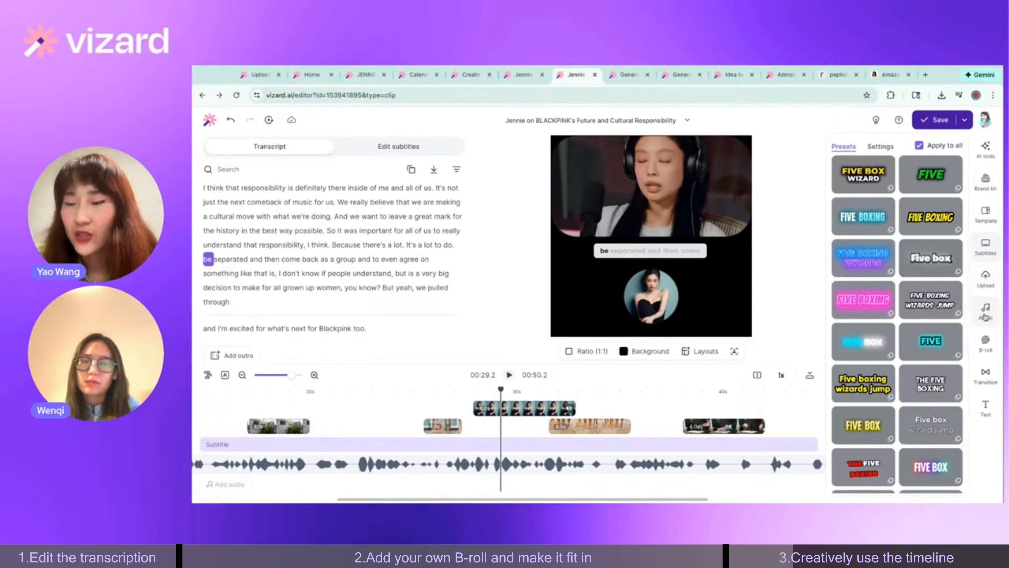
click(986, 310)
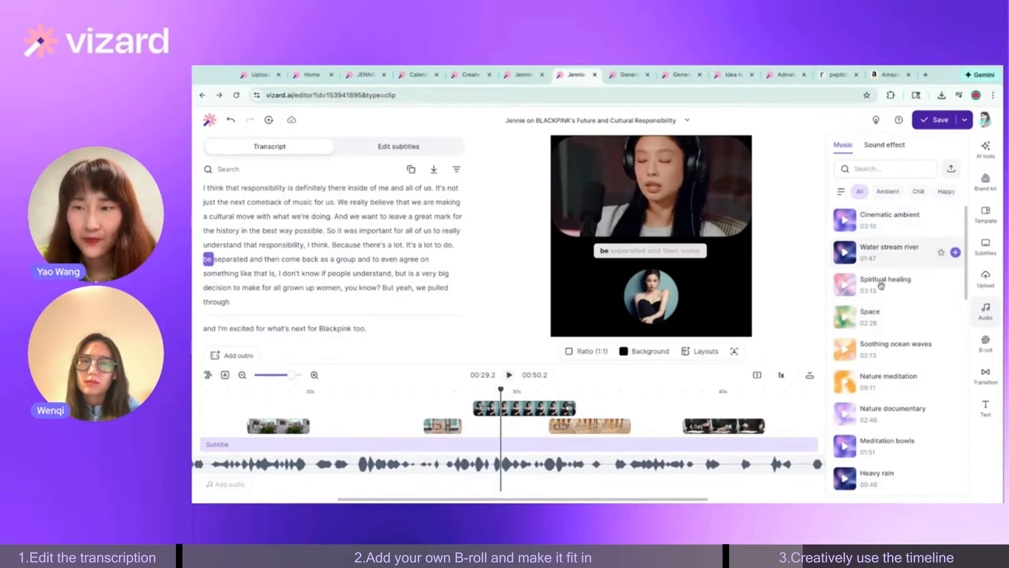
scroll(876, 282, down, 2)
scroll(876, 258, up, 2)
Search the music library for "chill" and add the Chill ambience track to the timeline at 00:29.2.
click(869, 171)
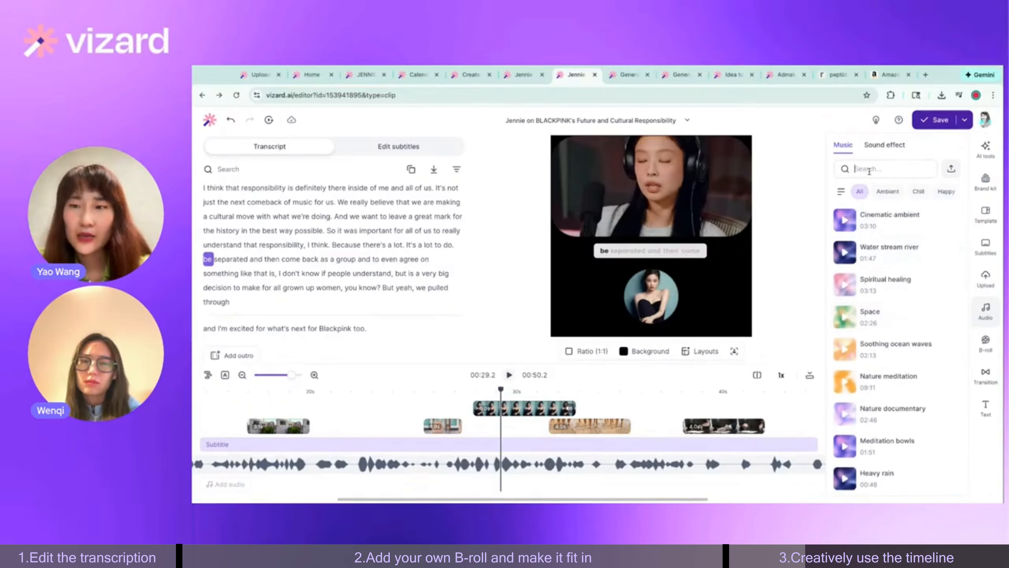
text(ll)
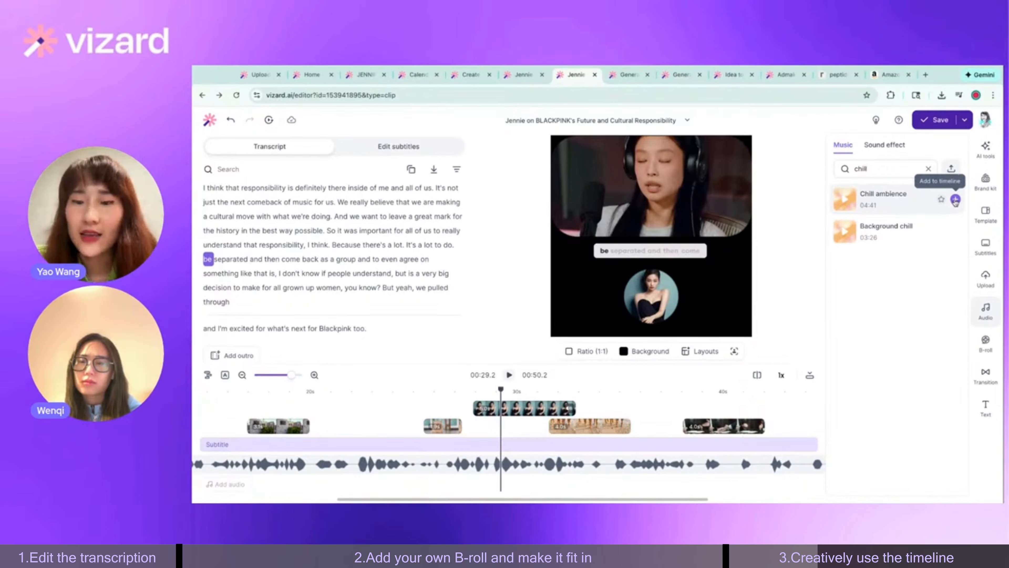
click(955, 200)
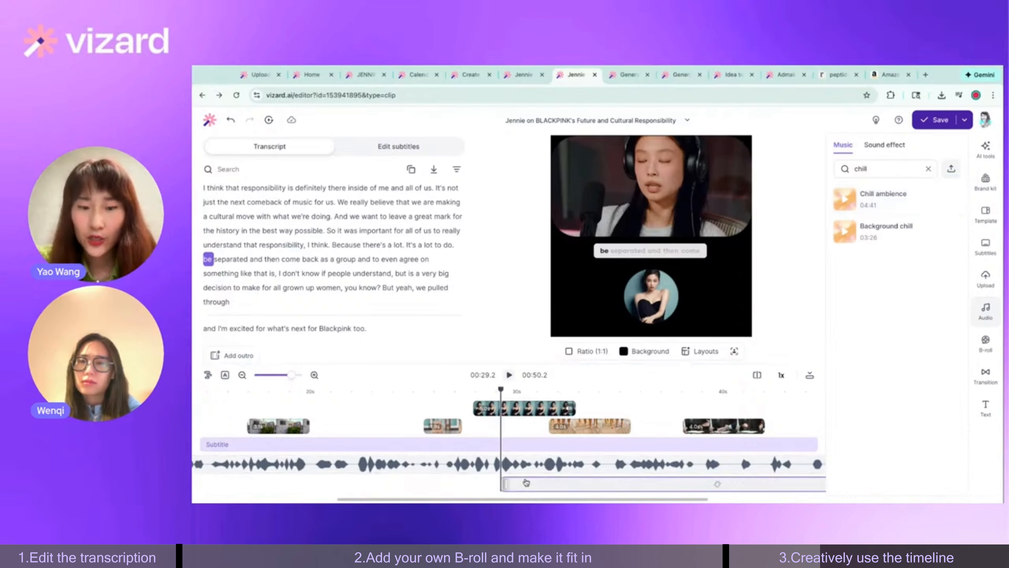
Shift the Chill ambience track slightly earlier on the timeline and trim it to about 14.5 s.
click(551, 485)
click(579, 484)
drag(627, 484, 582, 485)
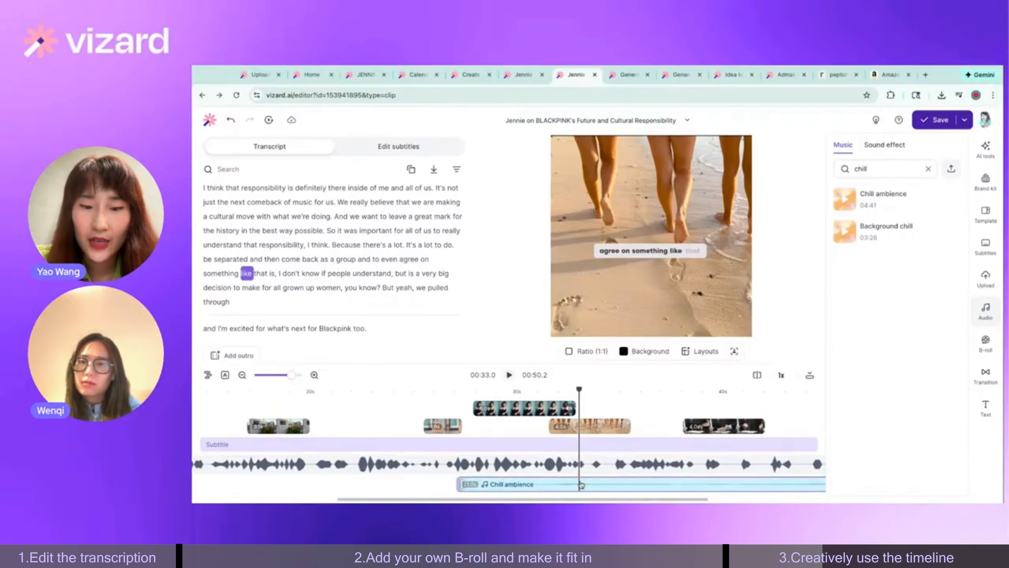
drag(458, 485, 545, 486)
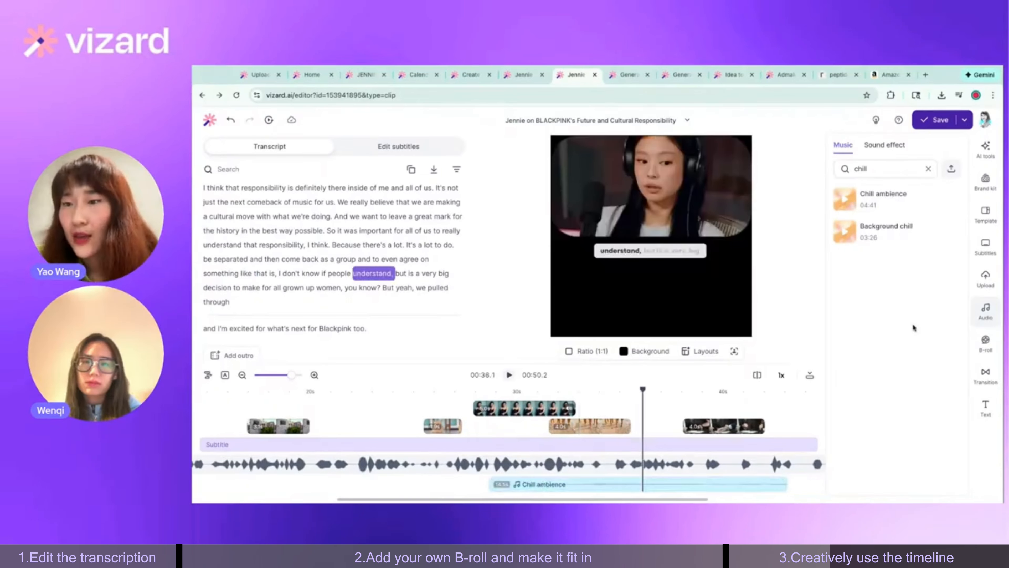
Add the Magic wand sound effect to the timeline at 00:23.6 and play back the section with the added audio.
click(885, 145)
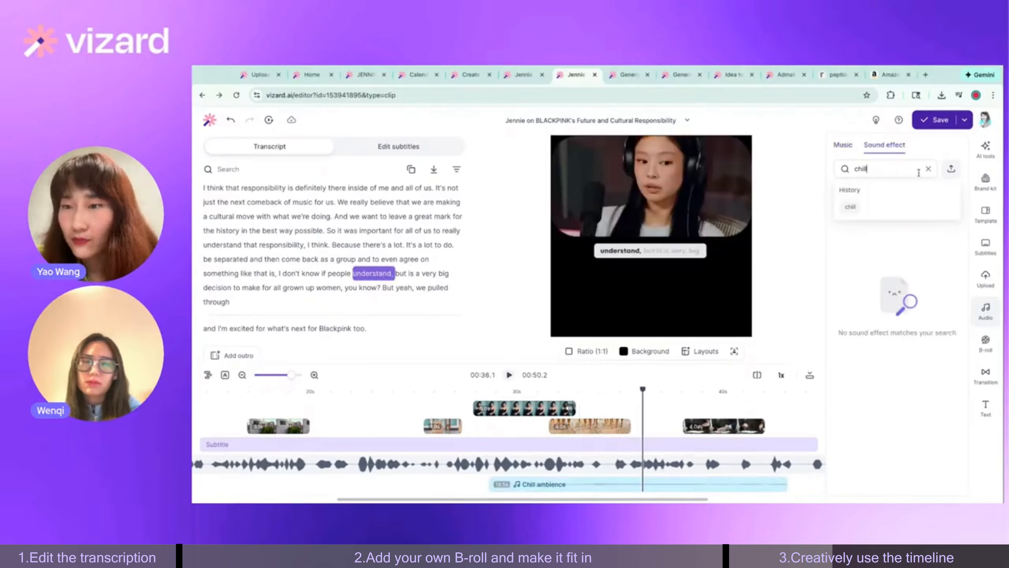
click(928, 169)
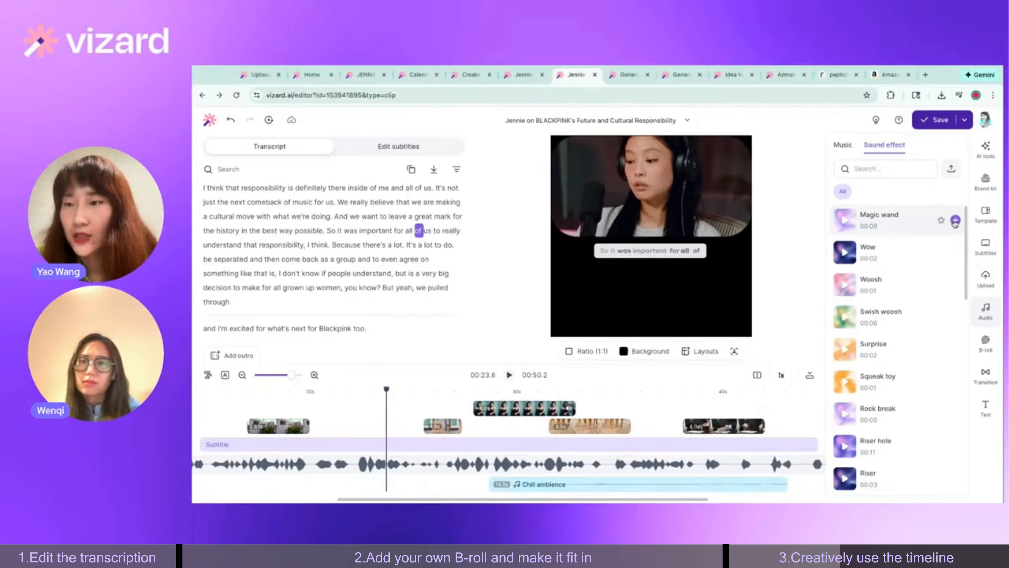
click(956, 220)
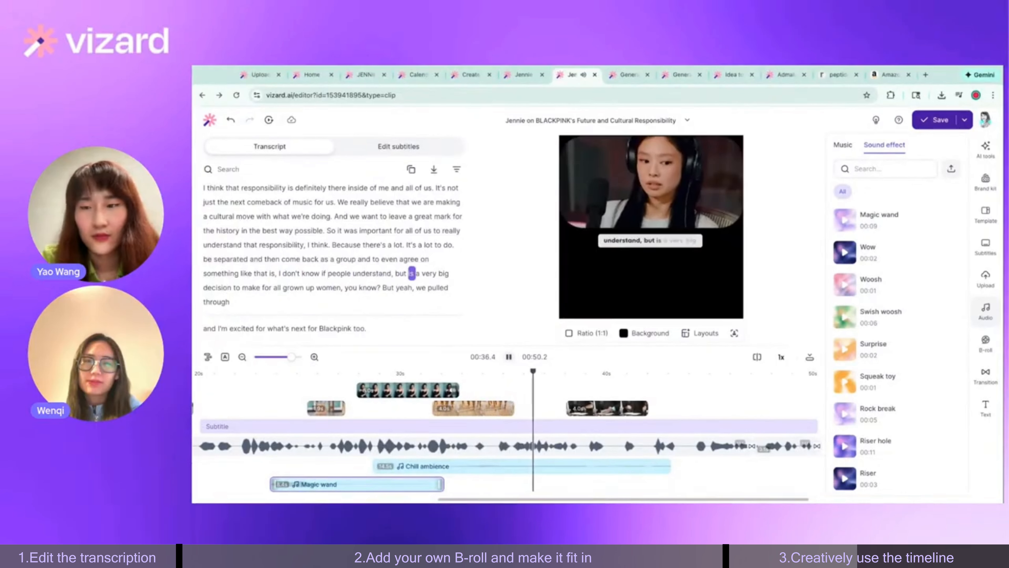
key(space)
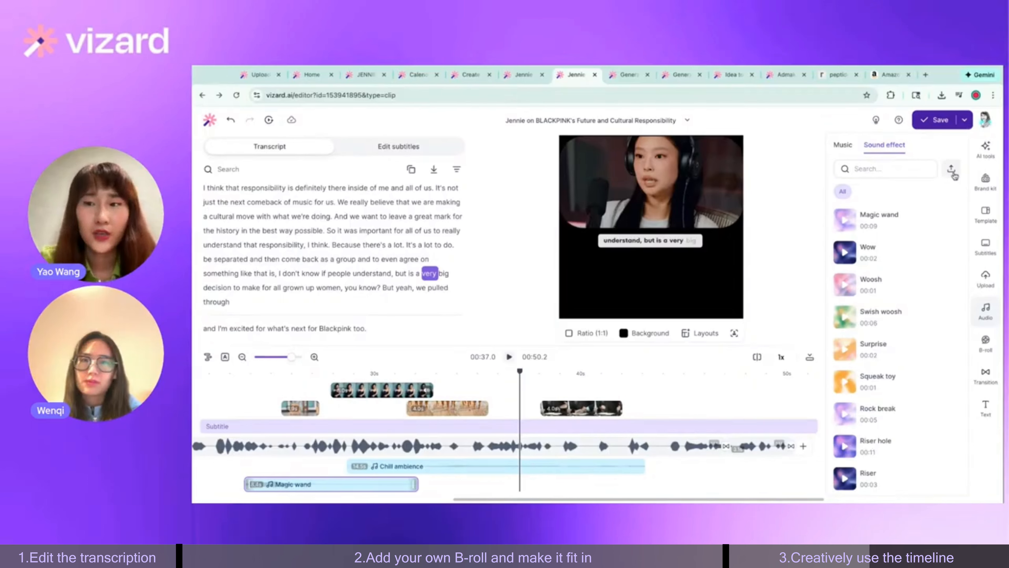
Insert the uploaded "Vizard - wrapped song" audio into the timeline at 00:45.4.
click(950, 171)
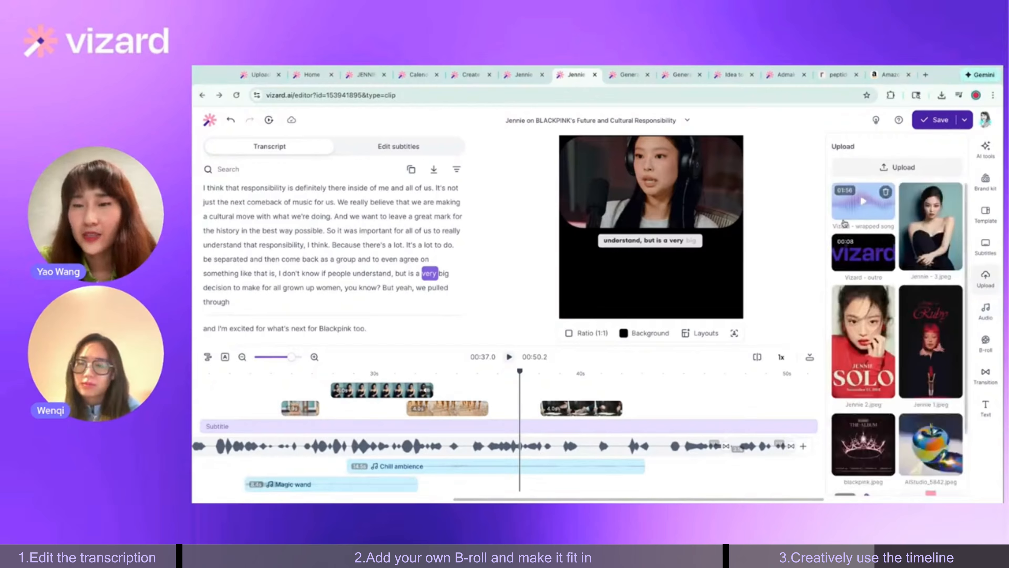
click(694, 386)
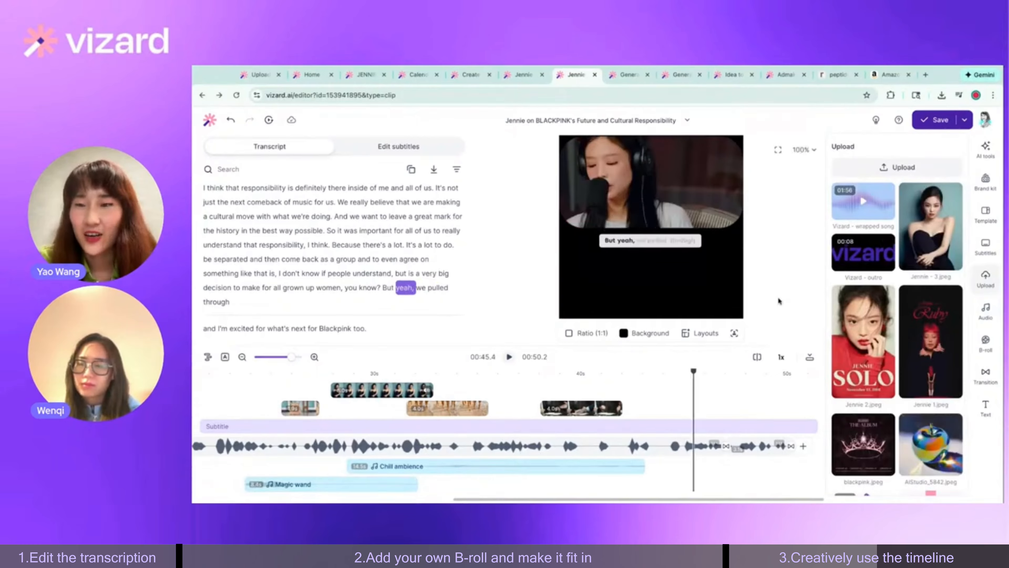
click(858, 203)
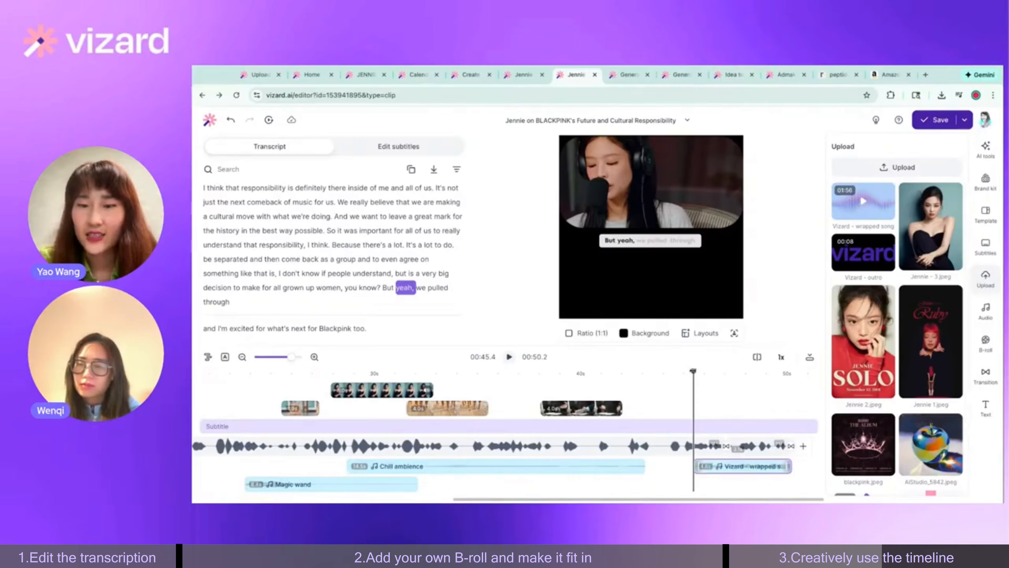
Play back the clip's ending from 00:45.2 to review the added song, and return the playhead to 00:43.9.
drag(693, 370, 690, 371)
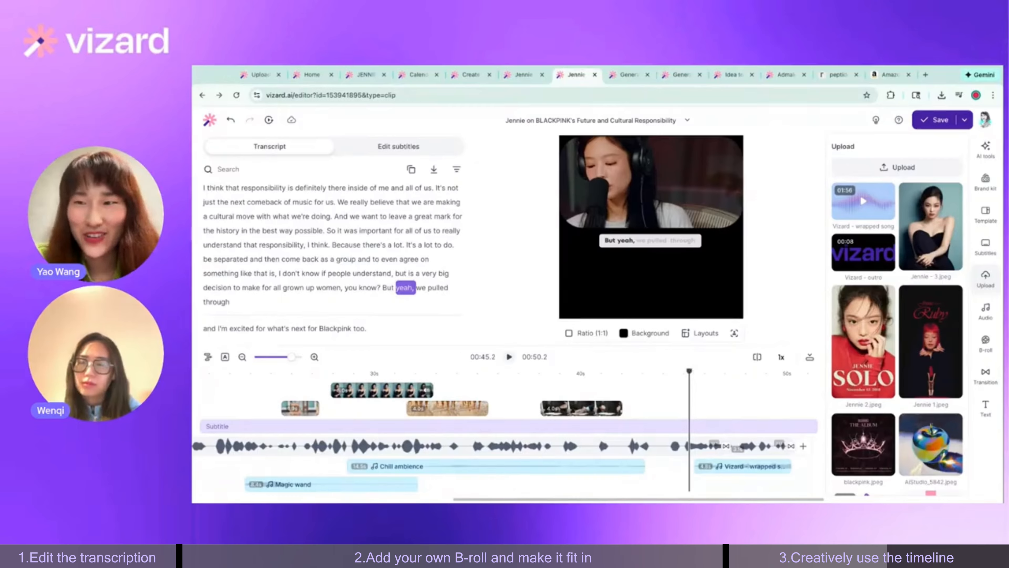
key(space)
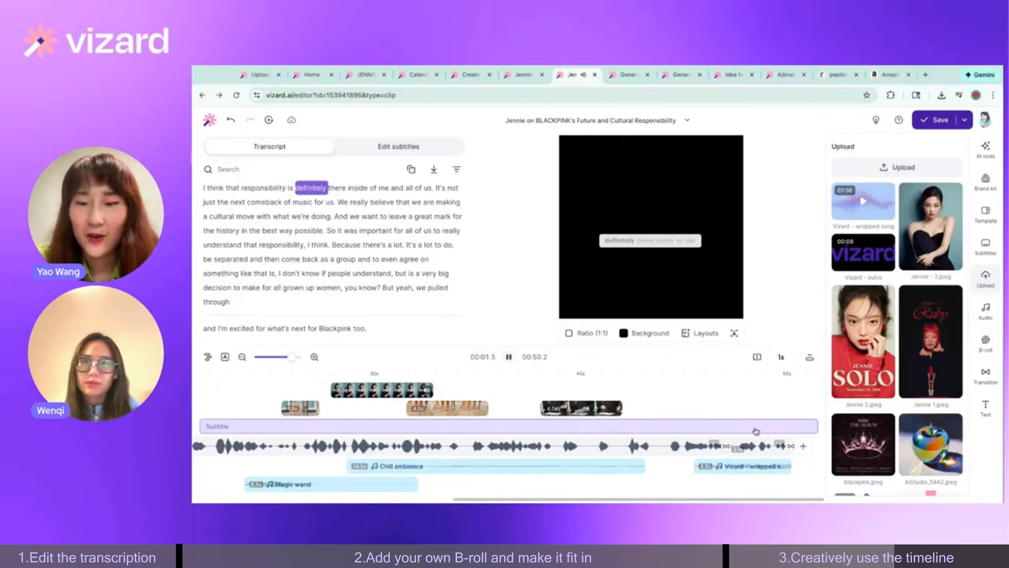
click(743, 411)
key(space)
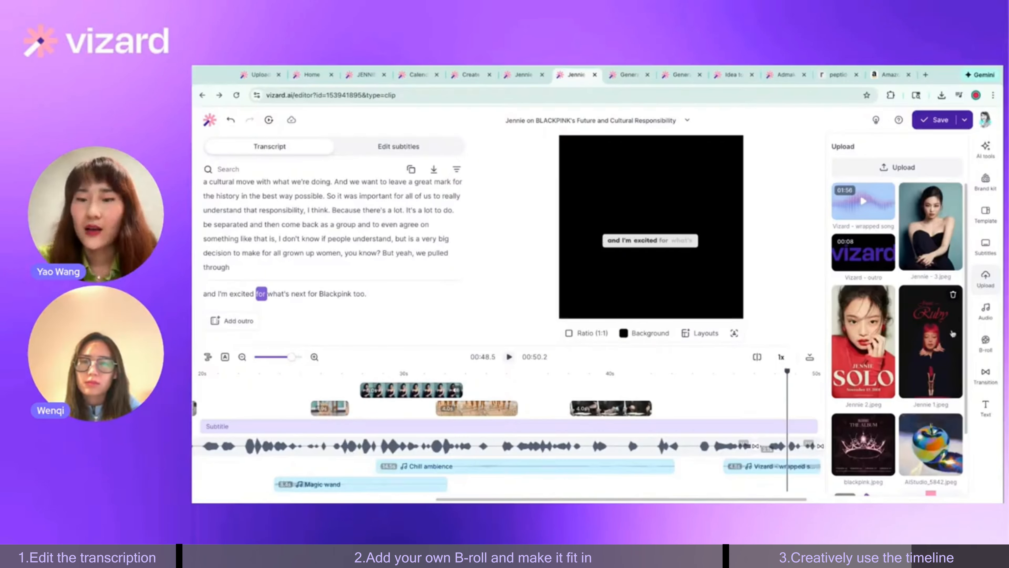
click(693, 388)
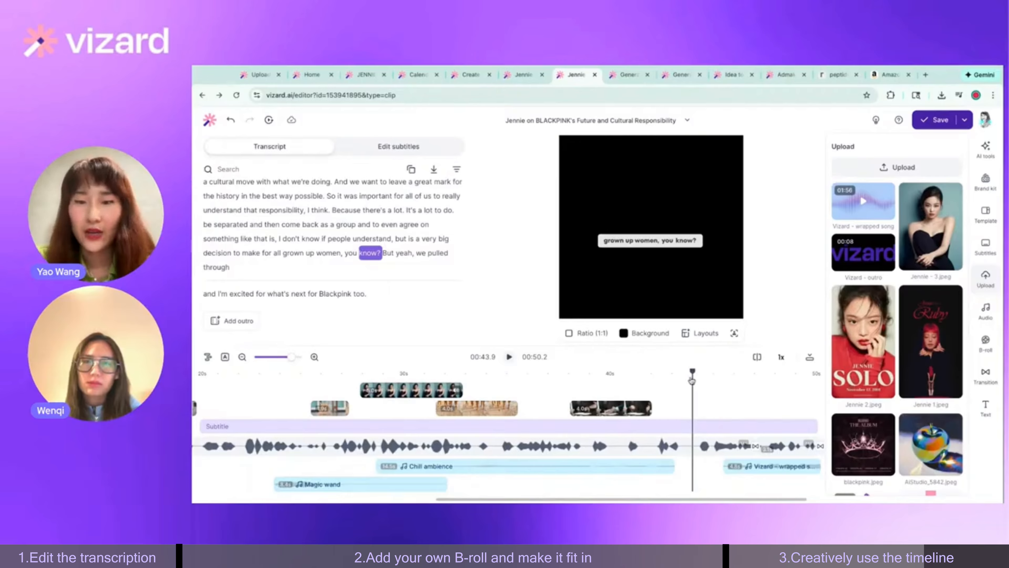
scroll(692, 381, right, 1)
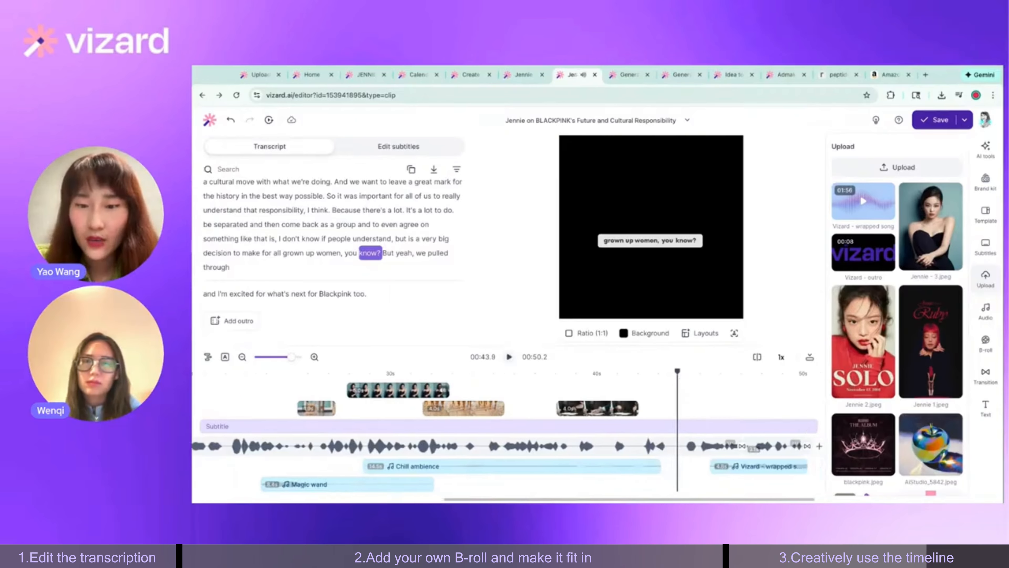
Split the main video at 00:20.8, right after the word "So", and move the playhead back to 00:15.6.
scroll(424, 398, left, 10)
click(423, 398)
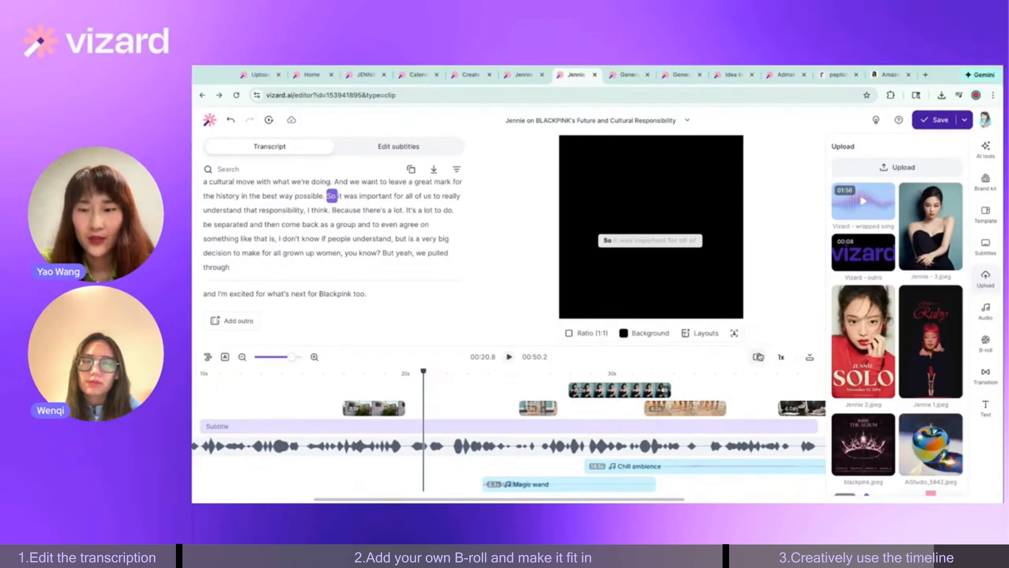
click(757, 355)
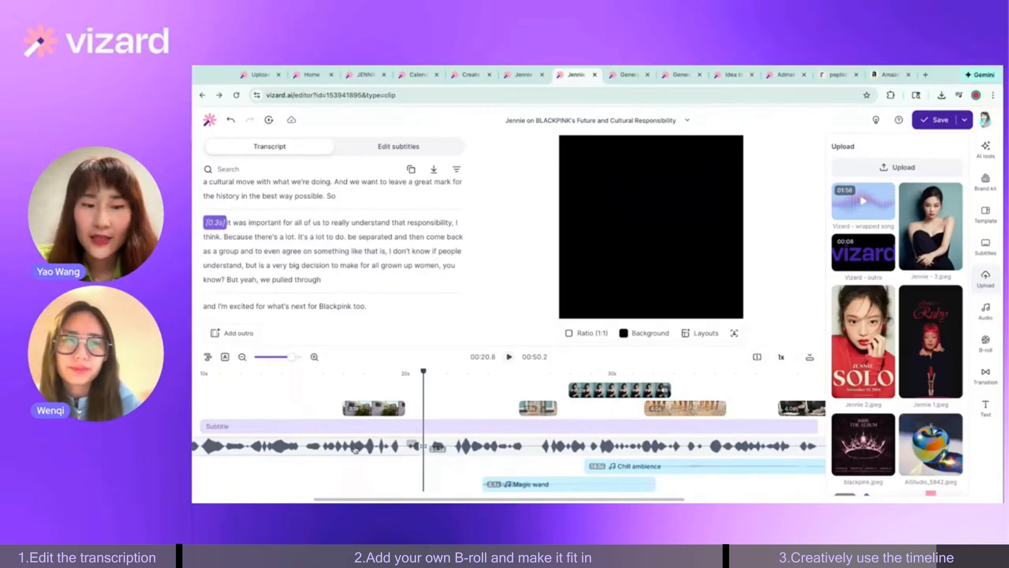
click(317, 412)
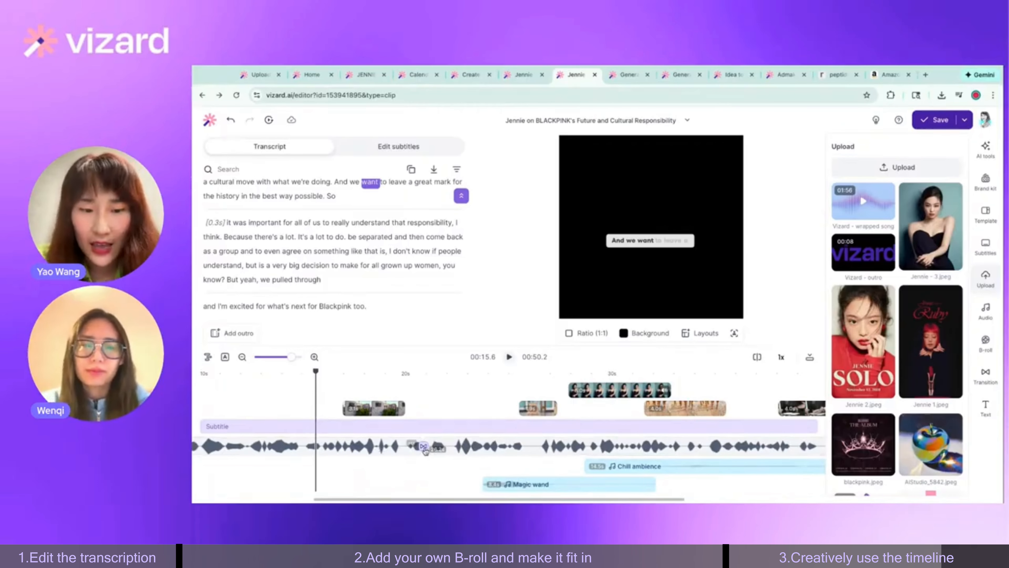
Apply the Comic transition to the split at 00:20.8 with Apply to all enabled, and set its duration to 2.6 s.
click(424, 445)
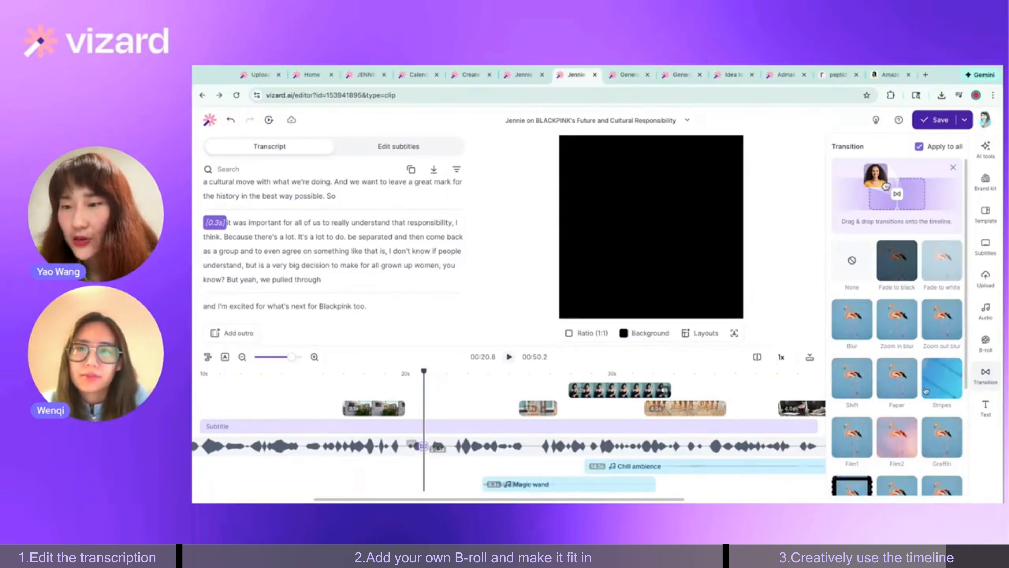
scroll(925, 391, down, 2)
scroll(926, 391, down, 1)
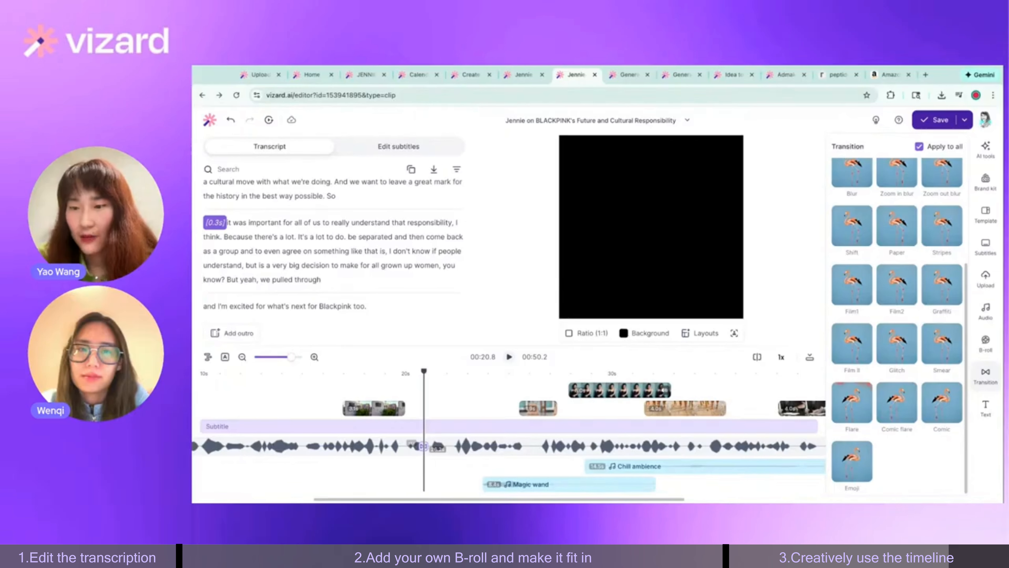
click(939, 410)
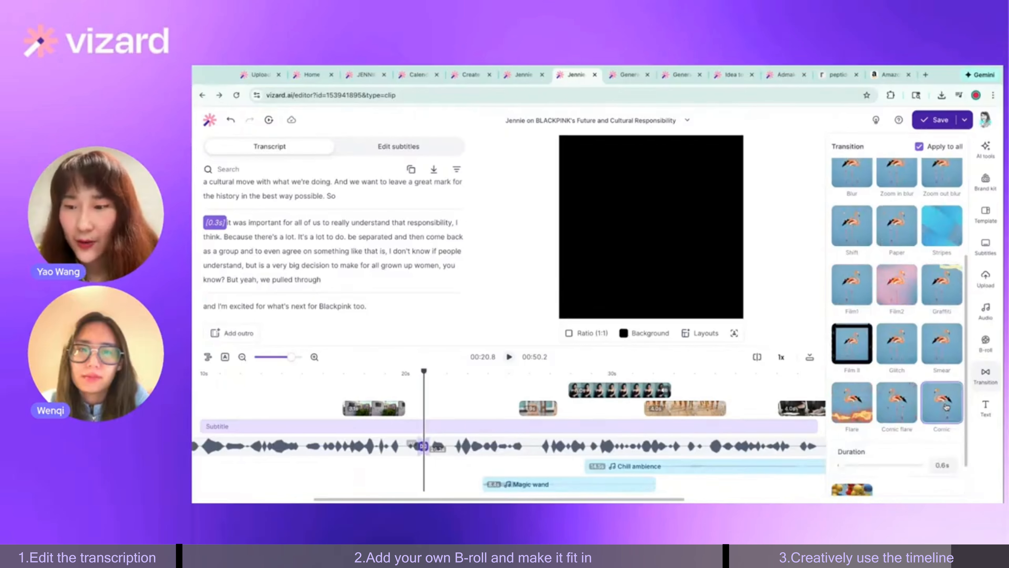
scroll(906, 449, down, 1)
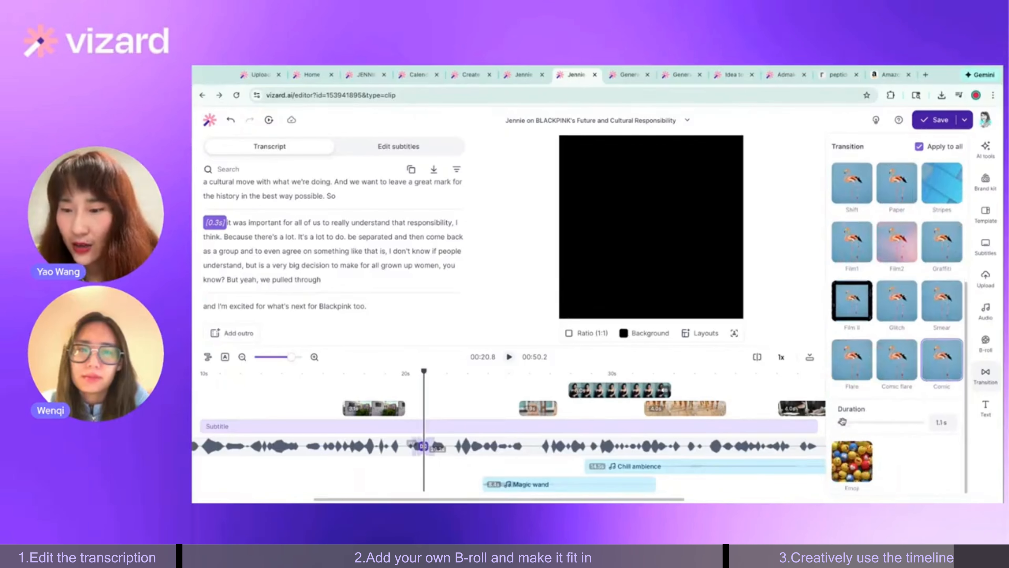
mouse_move(842, 422)
mouse_down()
mouse_move(871, 422)
mouse_move(855, 422)
mouse_up()
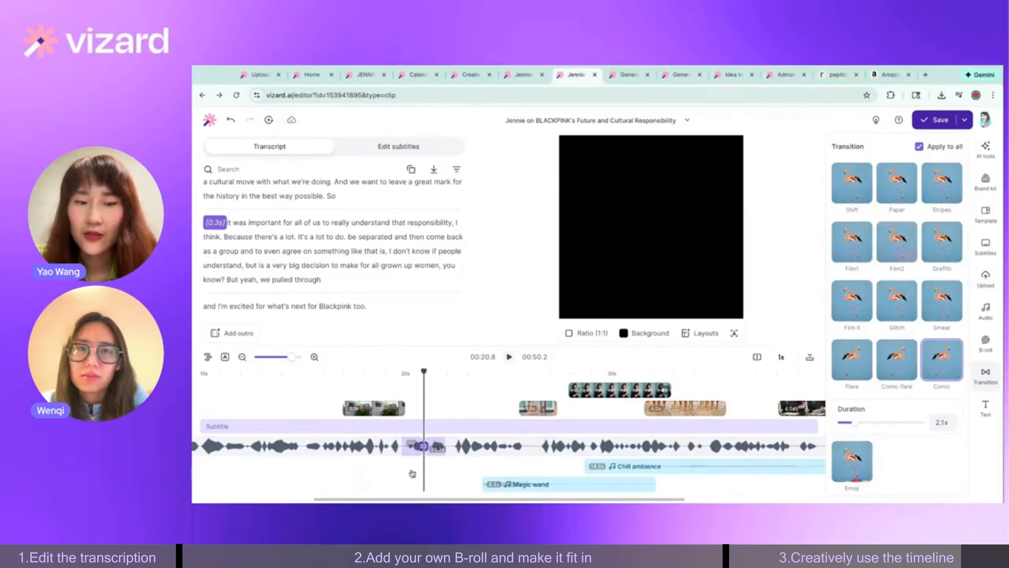
click(854, 424)
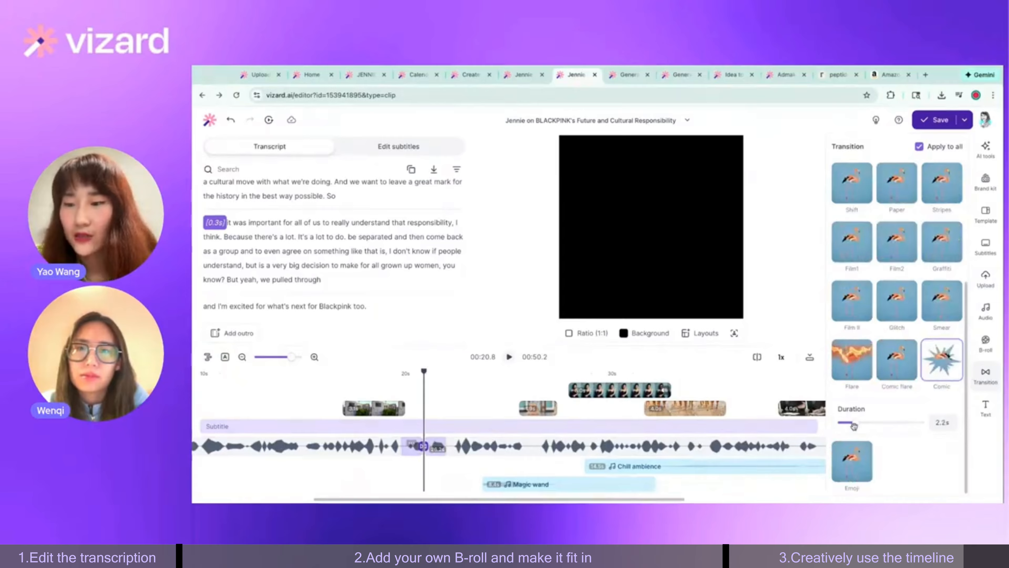
drag(854, 425, 859, 422)
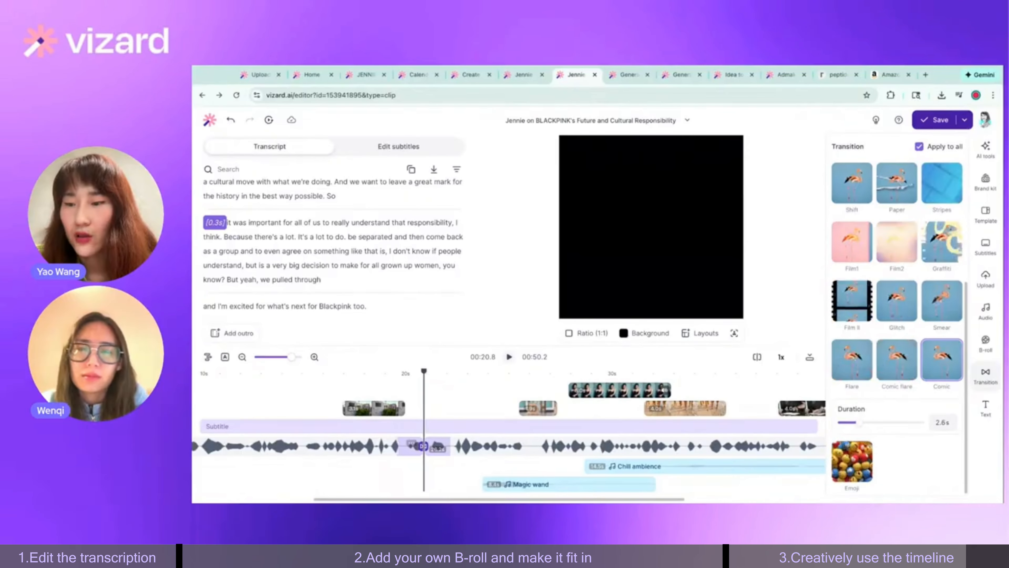
Play back the section around the split to preview the transition, and set the playhead to 00:21.2.
click(368, 382)
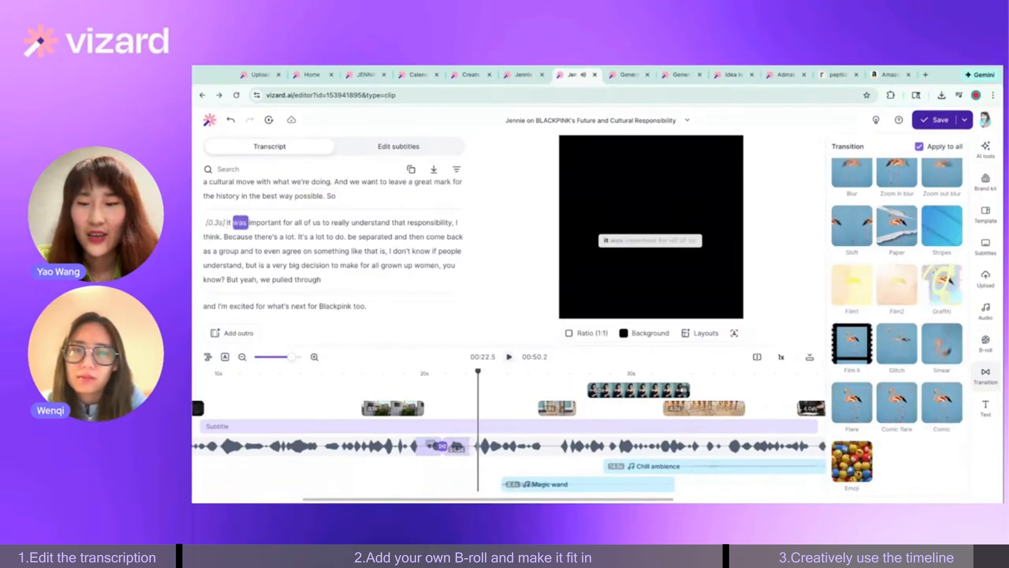
click(540, 434)
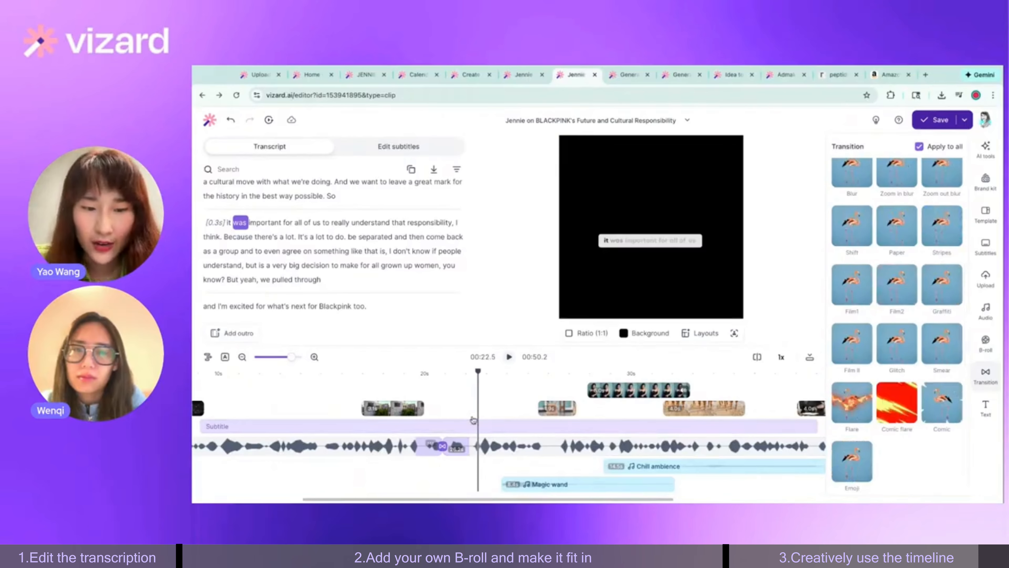
click(450, 408)
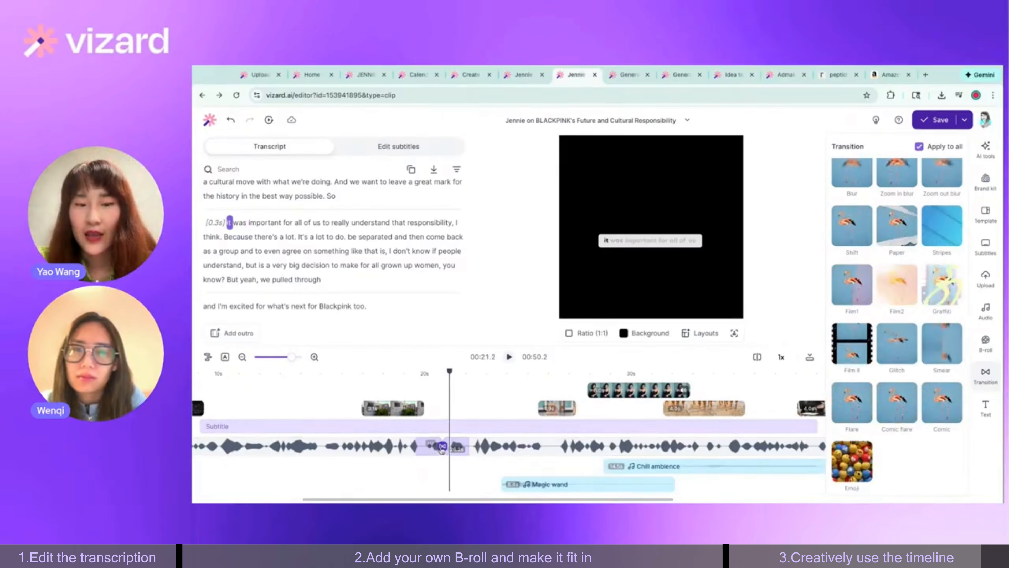
Set the Comic transition's duration to 2 s and close the transition options.
click(442, 446)
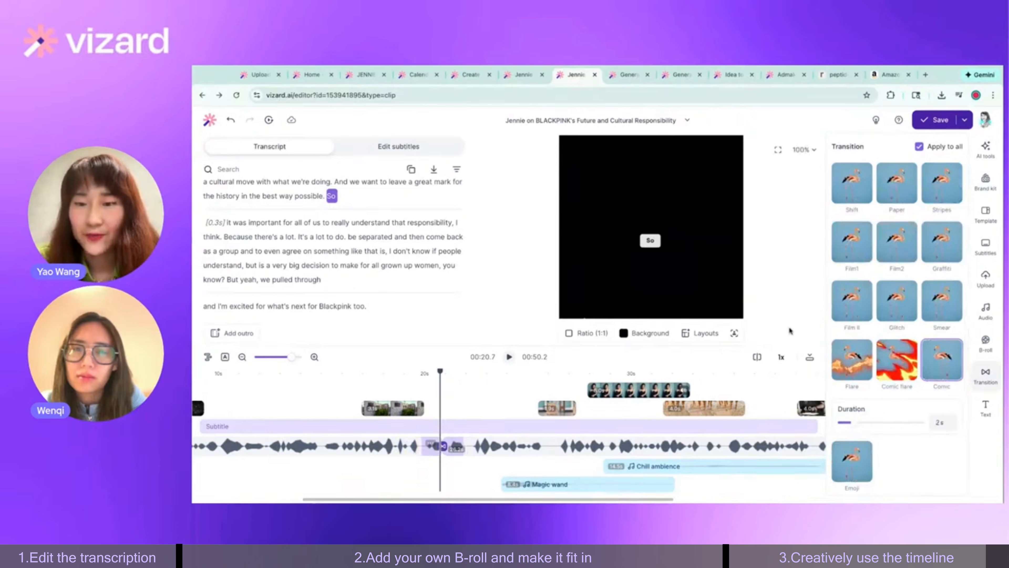
click(791, 301)
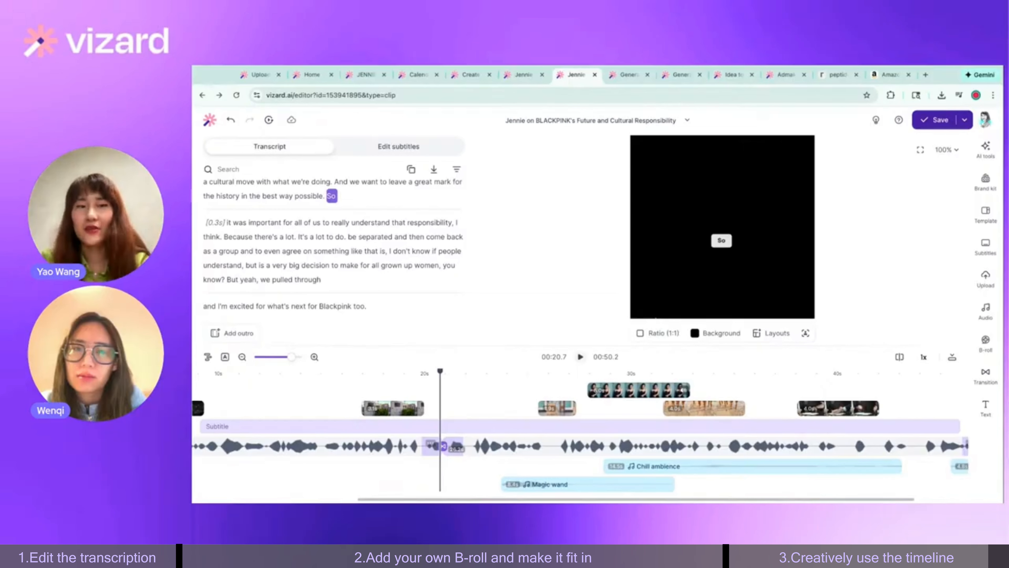